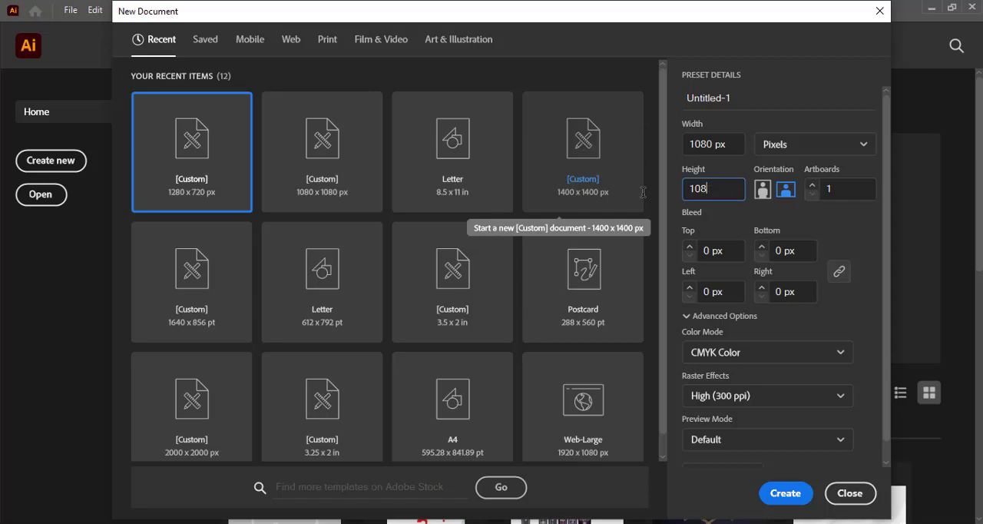
# Create the 1080 x 1080 px document and draw a square about 437 px wide near the middle of the artboard.
pyautogui.press('Escape')
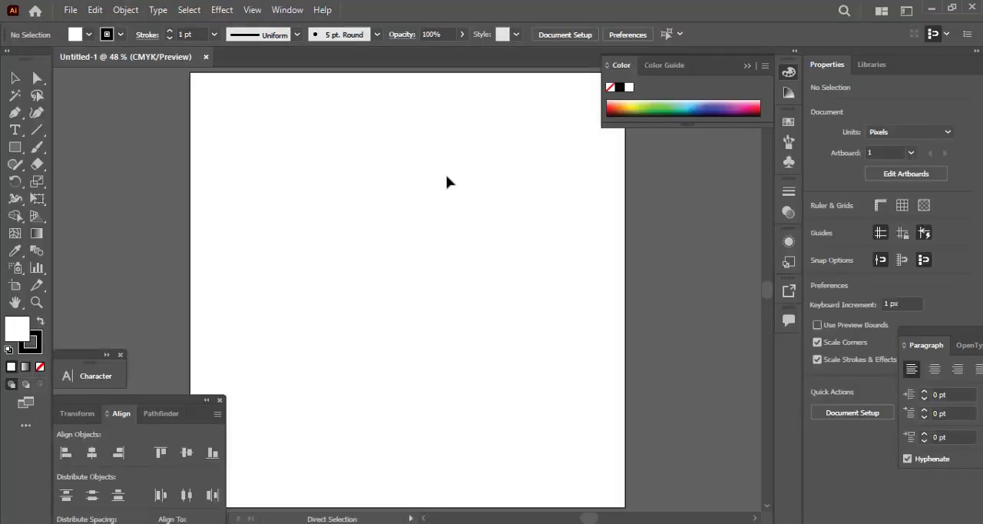
pyautogui.hotkey('ctrl', '-')
pyautogui.click(15, 151)
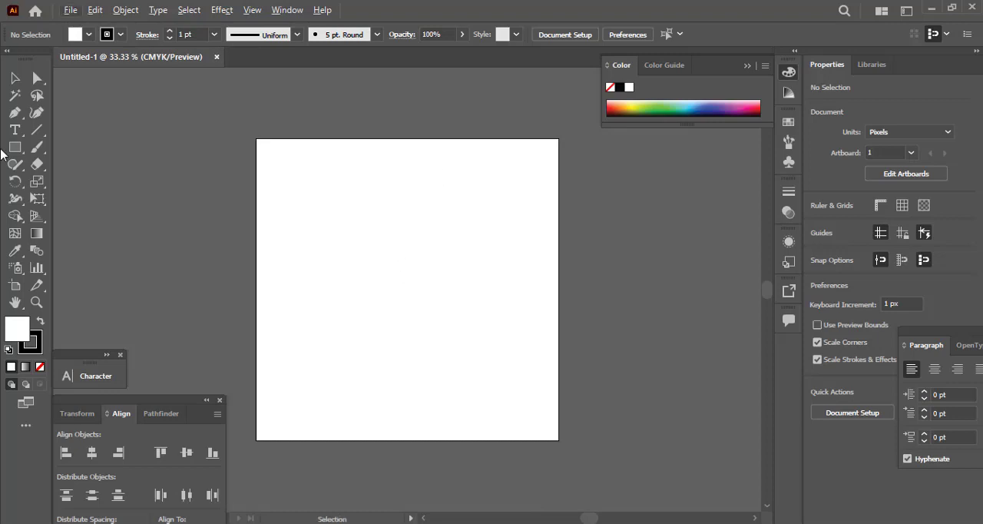
pyautogui.moveTo(362, 235)
pyautogui.mouseDown()
pyautogui.moveTo(467, 358)
pyautogui.moveTo(443, 343)
pyautogui.moveTo(454, 342)
pyautogui.mouseUp()
pyautogui.click(16, 77)
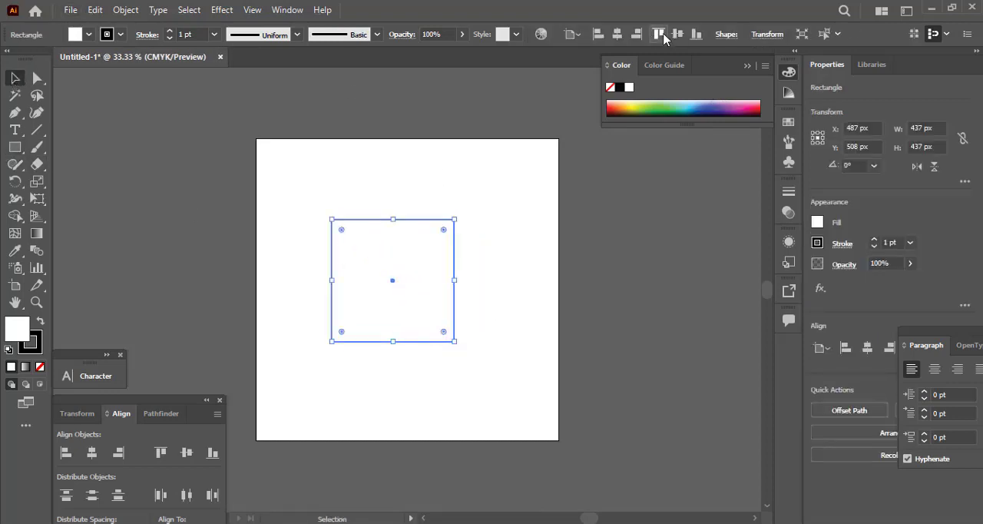
# Centre the square on the artboard in both directions and scale it from its centre to about 561 px.
pyautogui.click(616, 34)
pyautogui.click(677, 34)
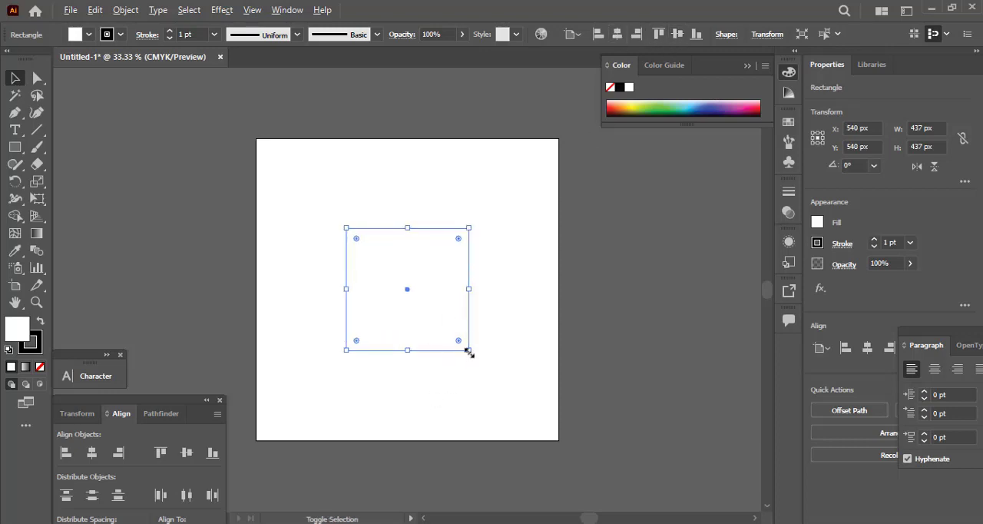
pyautogui.moveTo(469, 352); pyautogui.dragTo(486, 367)
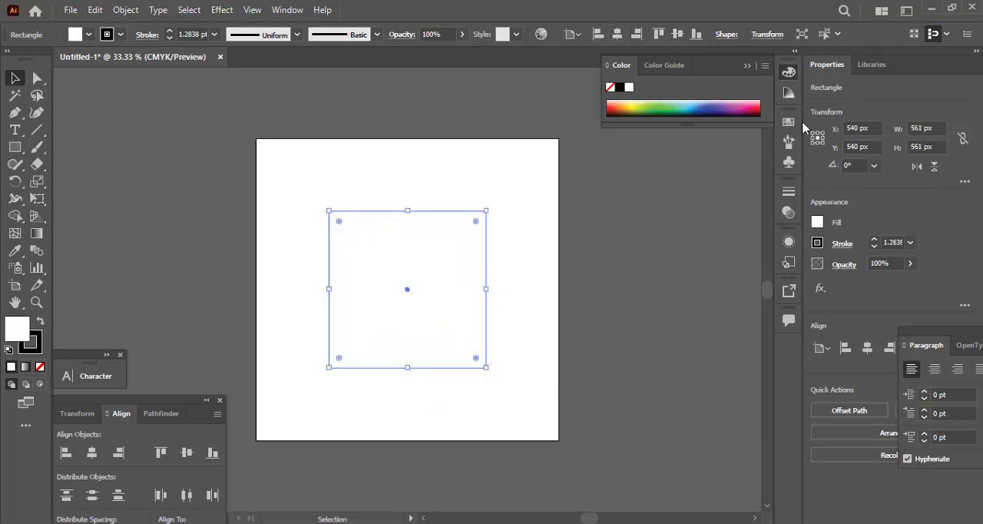
# Set the square's fill to red with magenta 100% and yellow 100%.
pyautogui.click(793, 123)
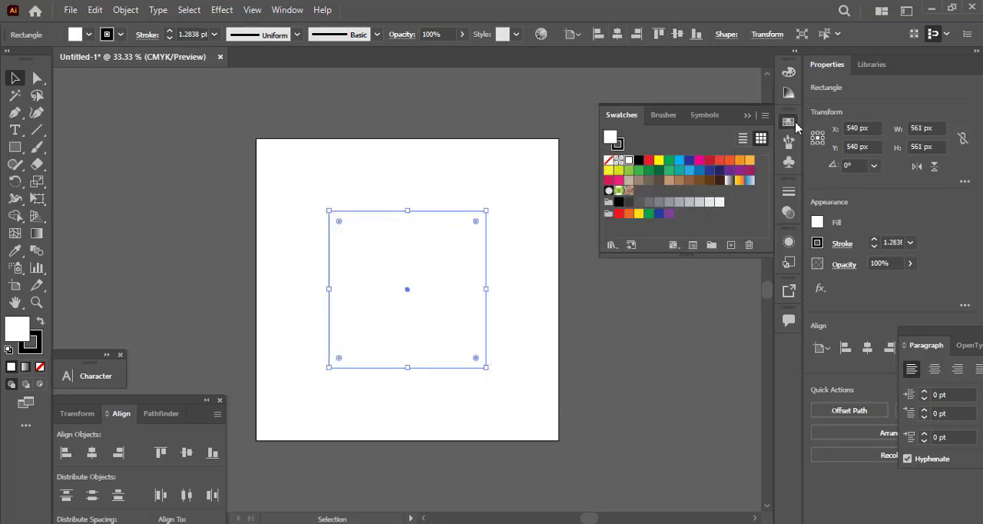
pyautogui.doubleClick(19, 335)
pyautogui.click(806, 342)
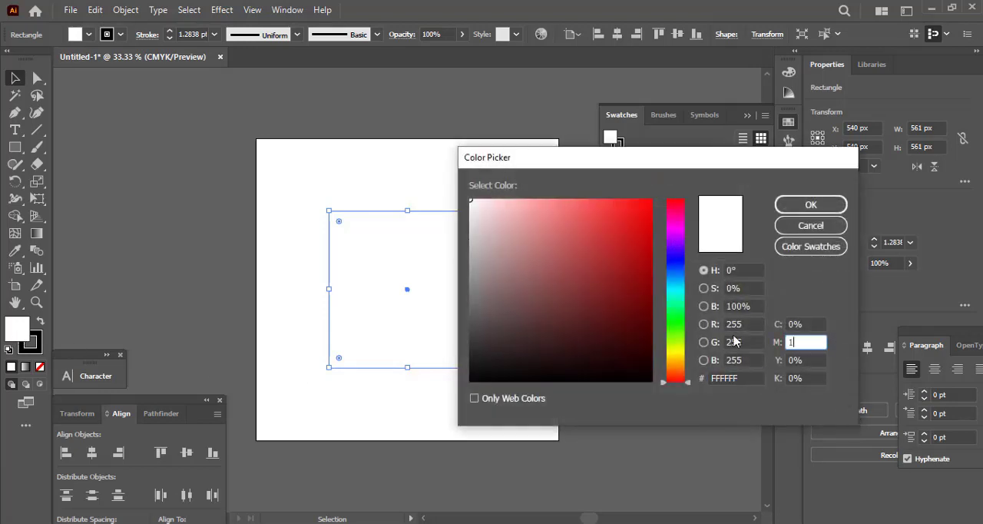
pyautogui.write('100')
pyautogui.press('Tab')
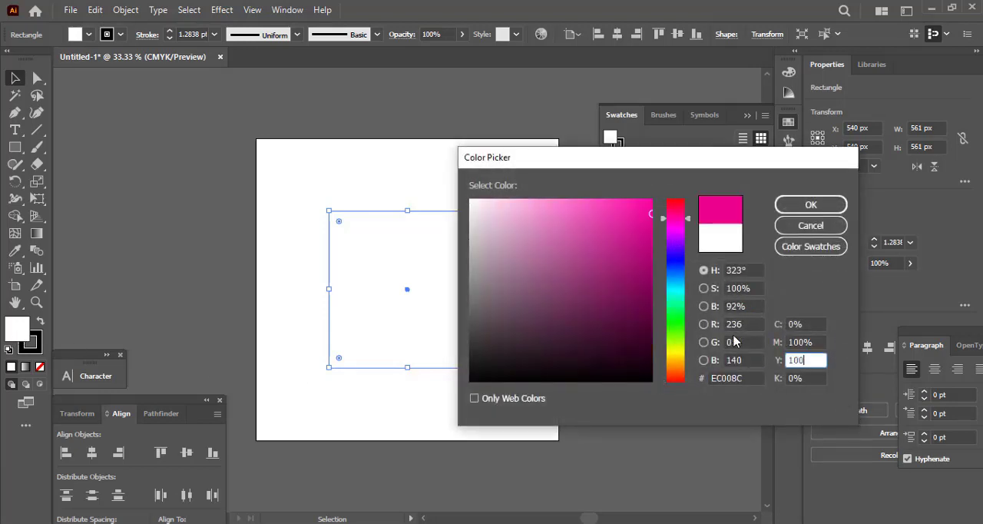
pyautogui.write('100')
pyautogui.press('Return')
pyautogui.scroll(1, 378, 323)
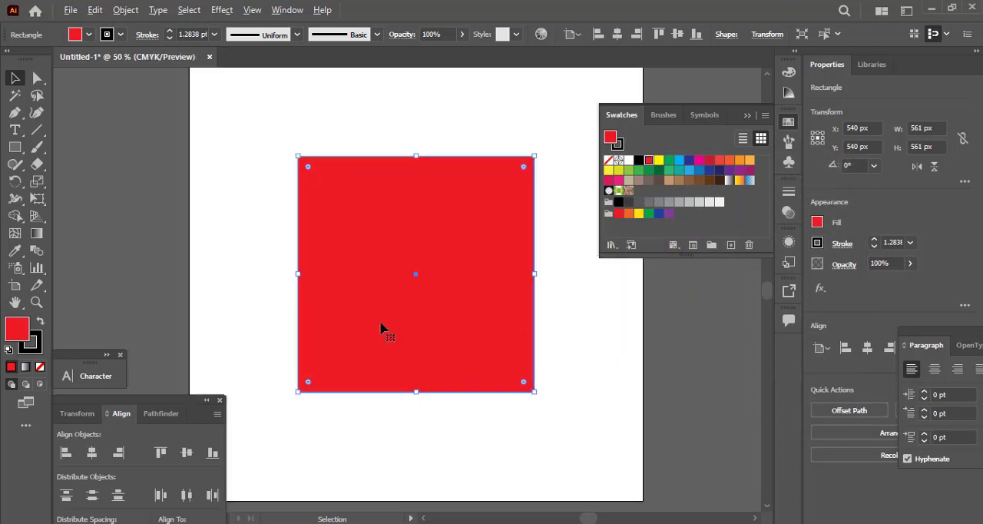
pyautogui.click(251, 10)
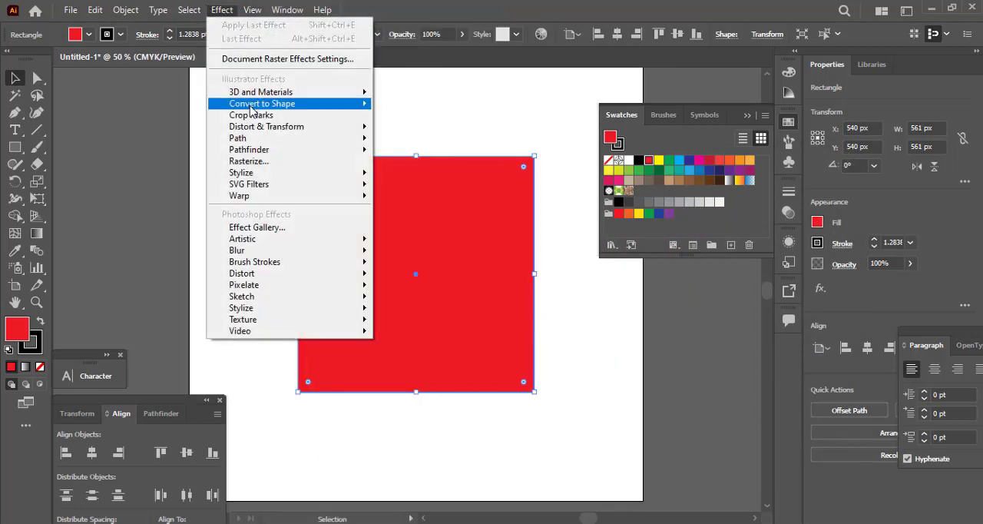
pyautogui.click(254, 115)
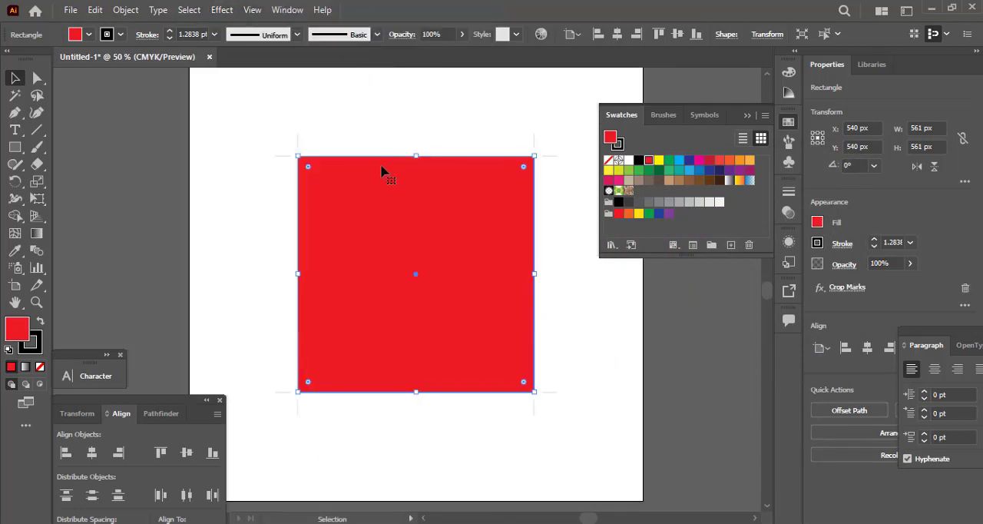
pyautogui.hotkey('ctrl', 'z')
pyautogui.click(222, 10)
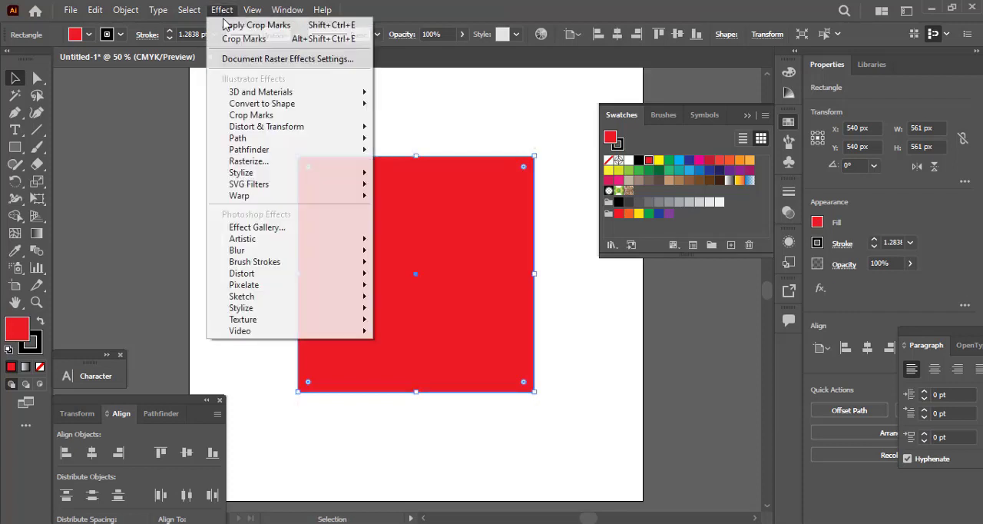
pyautogui.moveTo(261, 108)
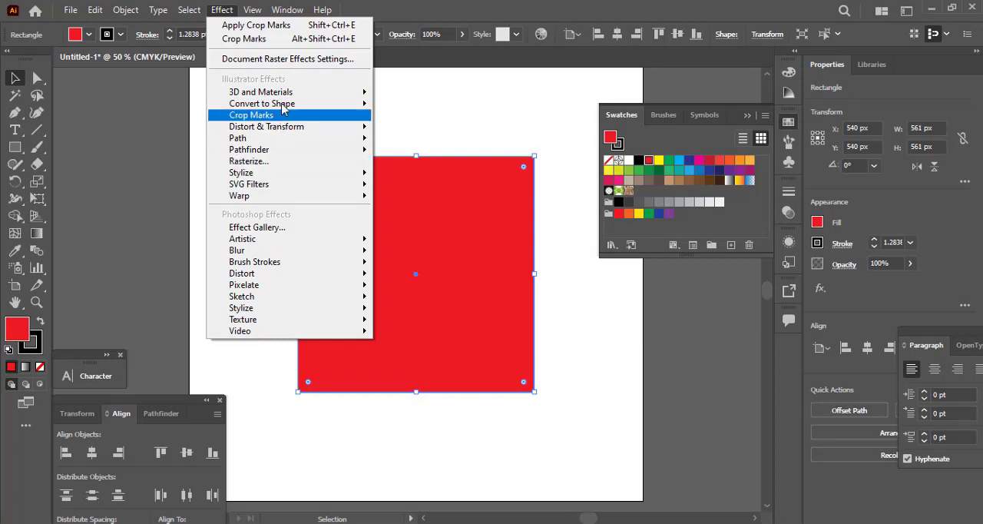
pyautogui.click(429, 110)
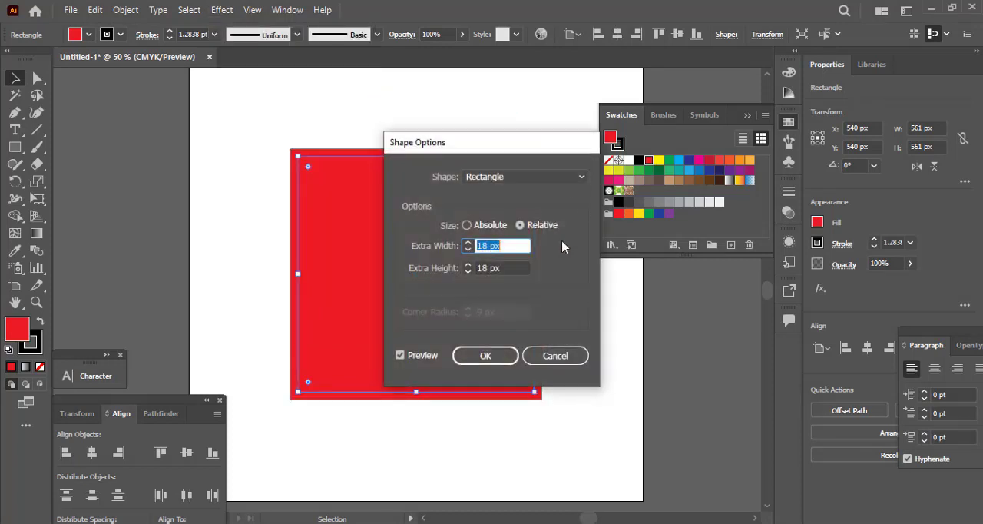
pyautogui.click(552, 354)
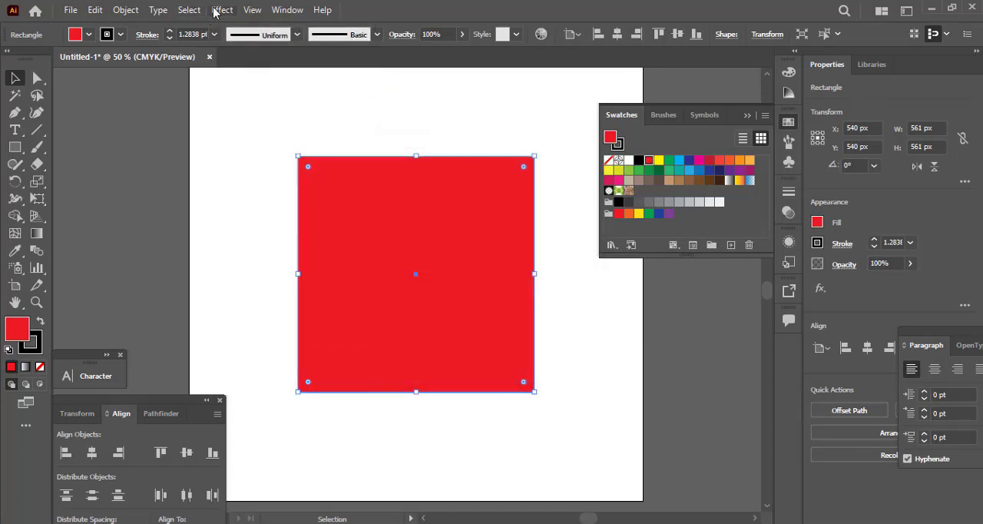
pyautogui.click(220, 10)
pyautogui.moveTo(276, 103)
pyautogui.click(472, 125)
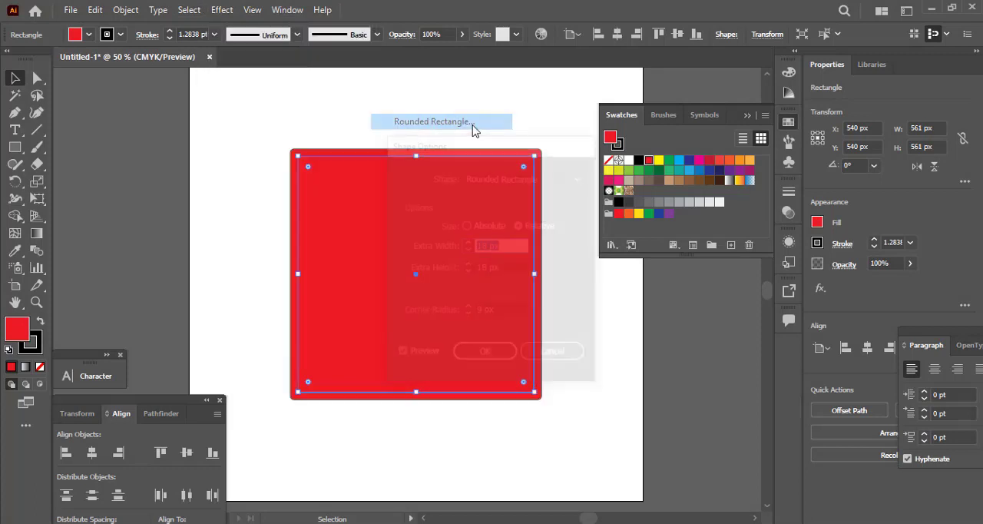
pyautogui.click(537, 356)
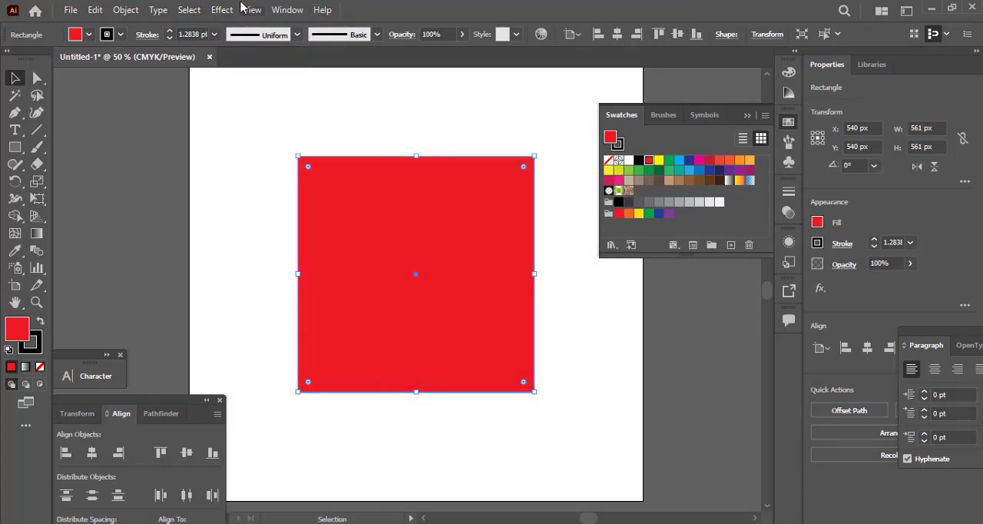
# Apply the Pucker & Bloat effect to the red square with a bloat of 90% to form four petals.
pyautogui.click(227, 9)
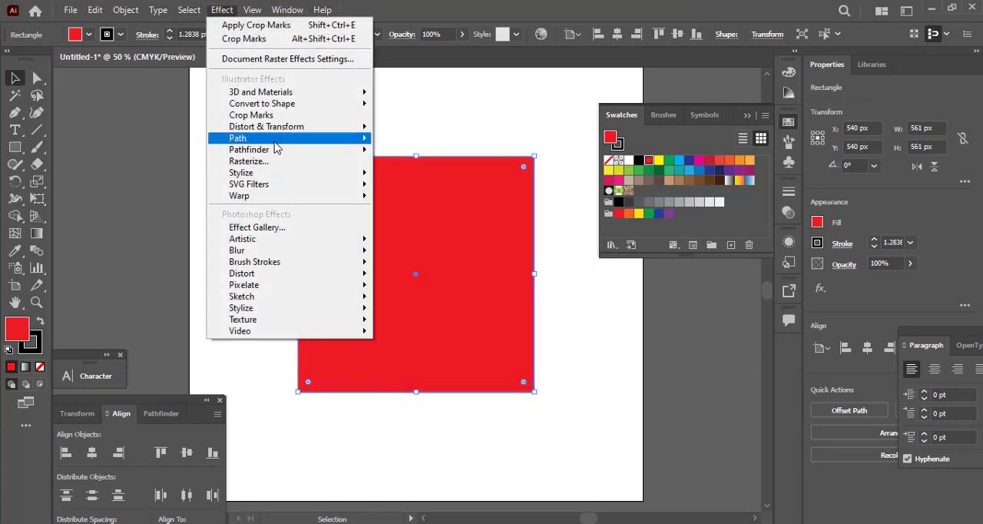
pyautogui.moveTo(294, 127)
pyautogui.click(425, 145)
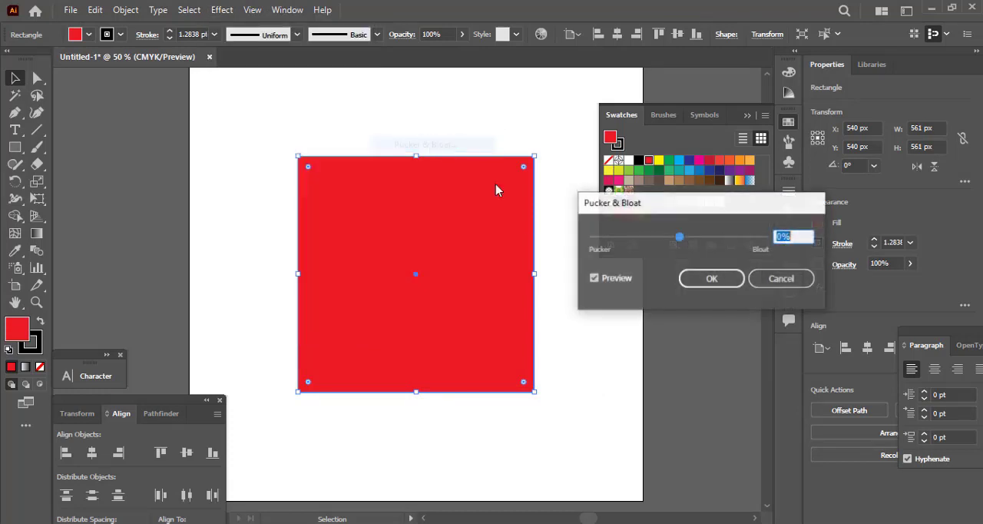
pyautogui.moveTo(656, 239); pyautogui.dragTo(718, 242)
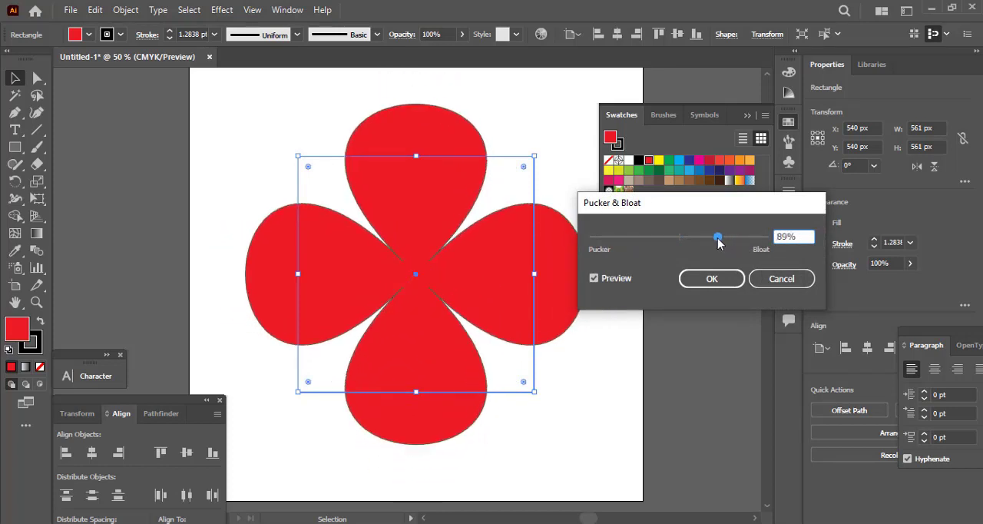
pyautogui.doubleClick(798, 238)
pyautogui.write('90')
pyautogui.press('Return')
# Expand the appearance of the bloated four-petal shape.
pyautogui.click(561, 377)
pyautogui.click(406, 217)
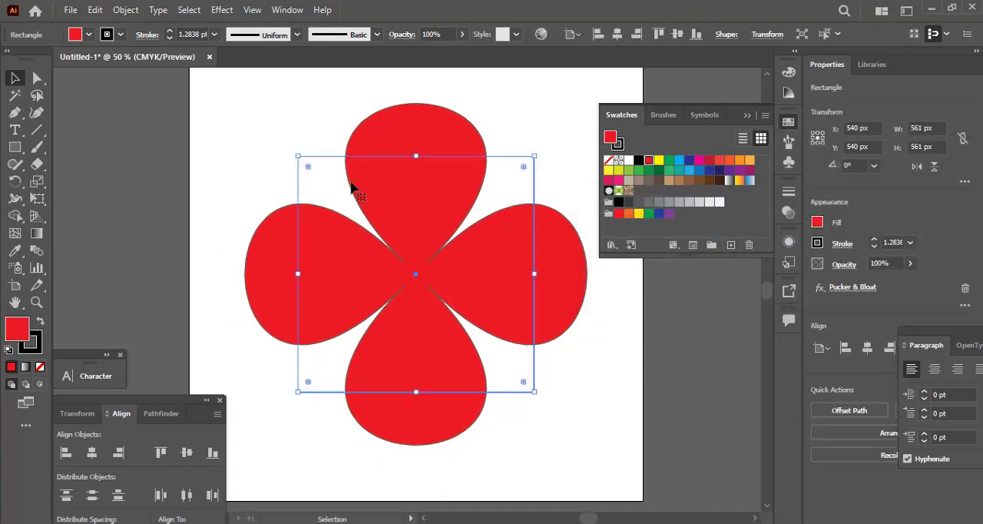
pyautogui.click(125, 9)
pyautogui.click(178, 192)
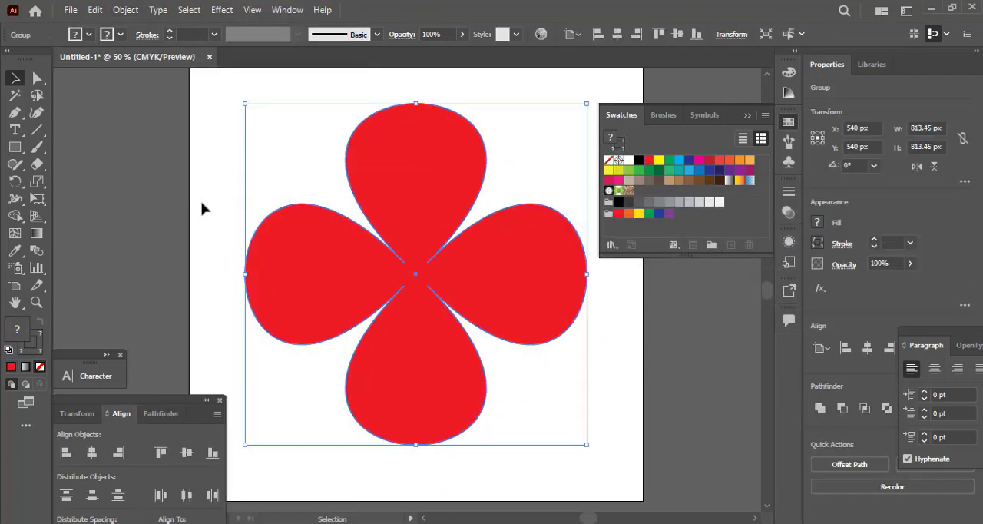
# Draw a circle about 82 px wide over the flower's middle and centre it on the artboard in both directions.
pyautogui.moveTo(14, 147); pyautogui.dragTo(65, 177)
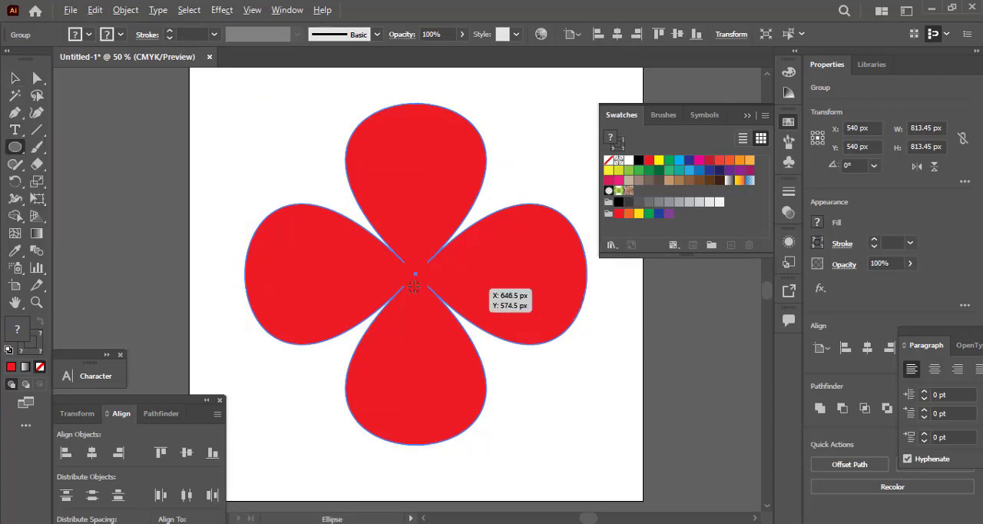
pyautogui.moveTo(415, 271); pyautogui.dragTo(447, 306)
pyautogui.hotkey('alt', 'space')
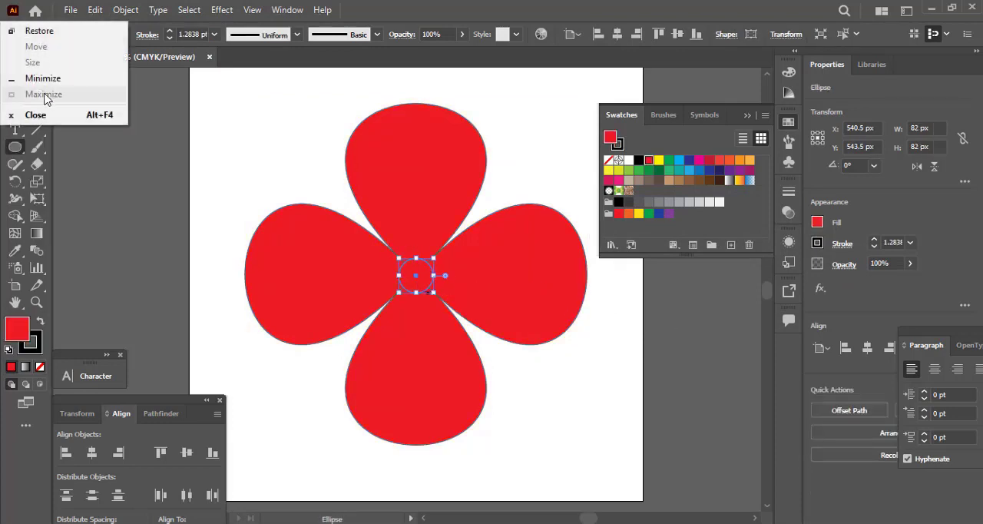
pyautogui.press('Escape')
pyautogui.click(11, 80)
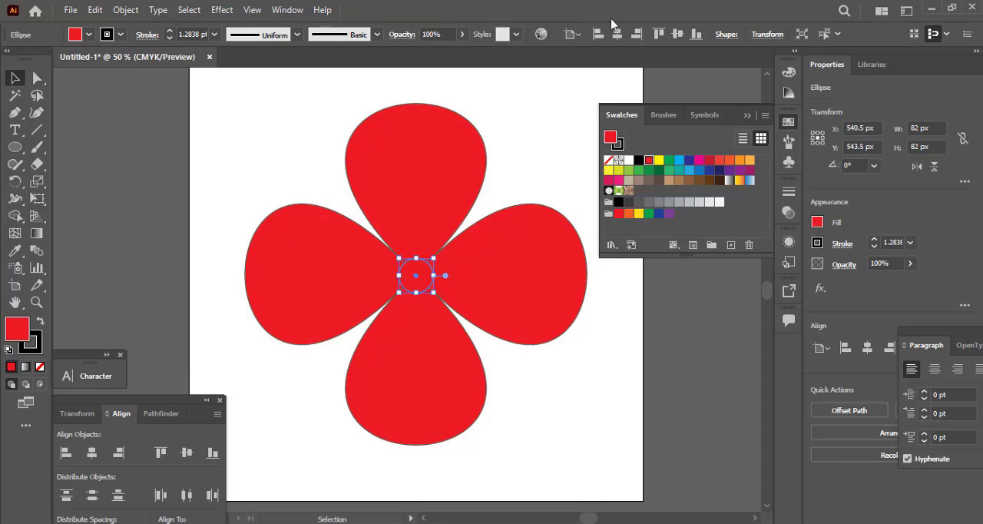
pyautogui.click(616, 34)
pyautogui.click(676, 33)
# Shrink the centre circle from its middle to about 39 px and fill it with white.
pyautogui.hotkey('ctrl', '+')
pyautogui.hotkey('ctrl', '+')
pyautogui.hotkey('ctrl', '+')
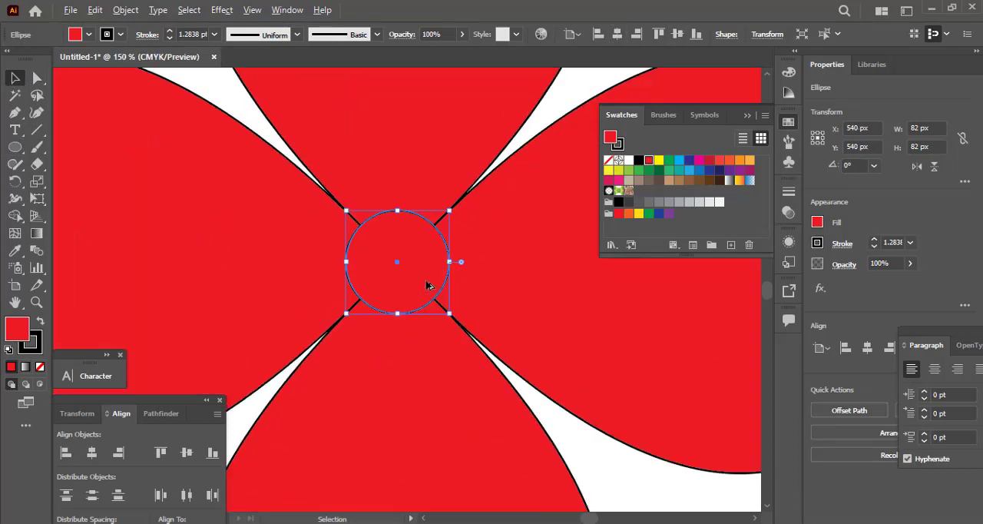
pyautogui.moveTo(450, 315); pyautogui.dragTo(421, 286)
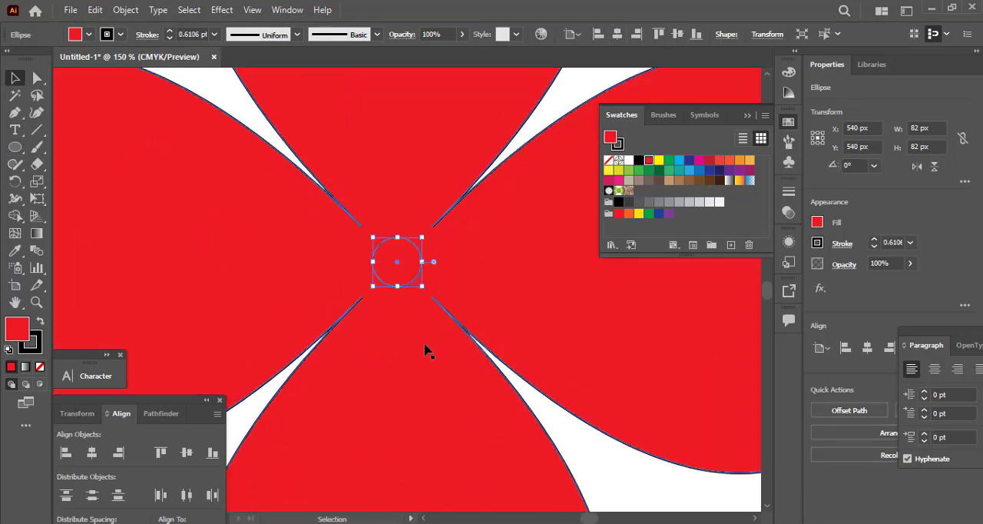
pyautogui.click(629, 162)
pyautogui.scroll(-4, 350, 337)
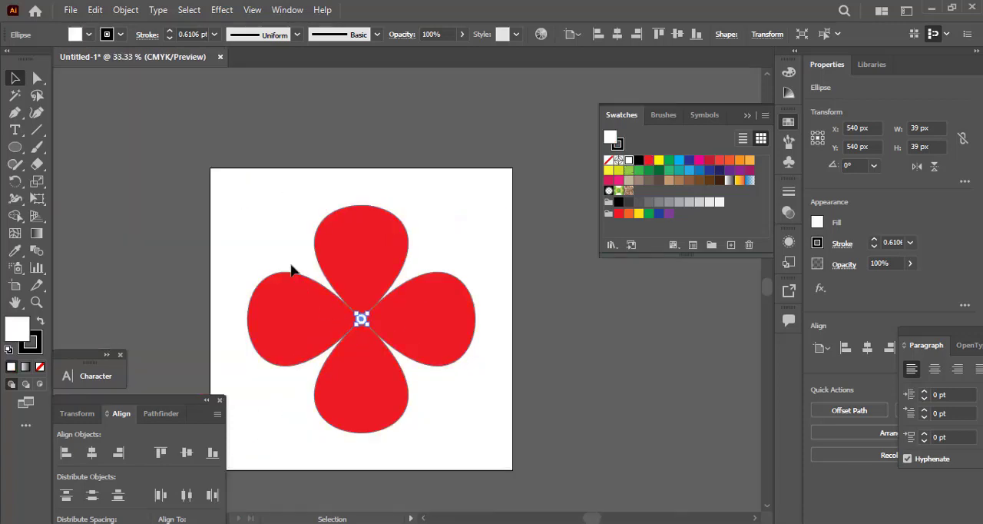
# Try to remove the stroke from the petals and the centre circle.
pyautogui.moveTo(269, 213); pyautogui.dragTo(484, 427)
pyautogui.click(41, 366)
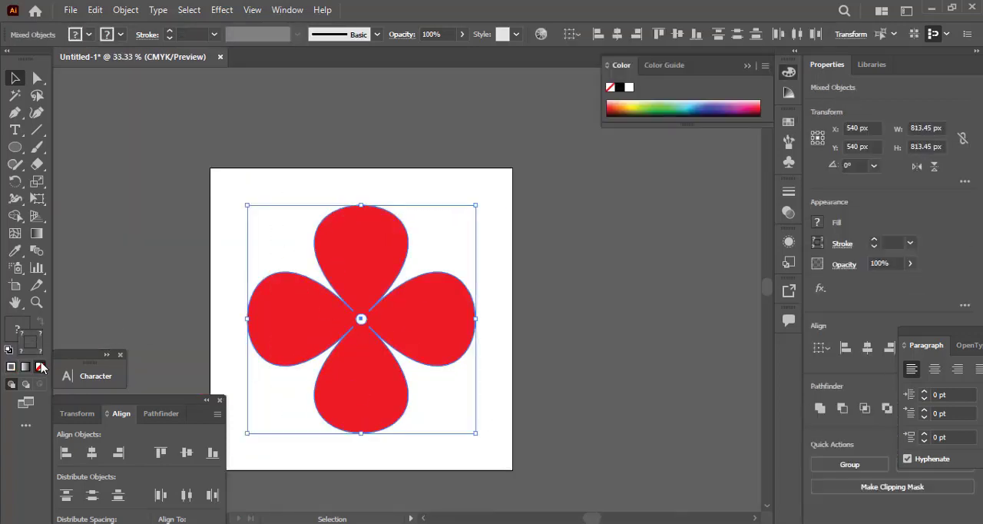
pyautogui.click(178, 214)
pyautogui.hotkey('ctrl', '0')
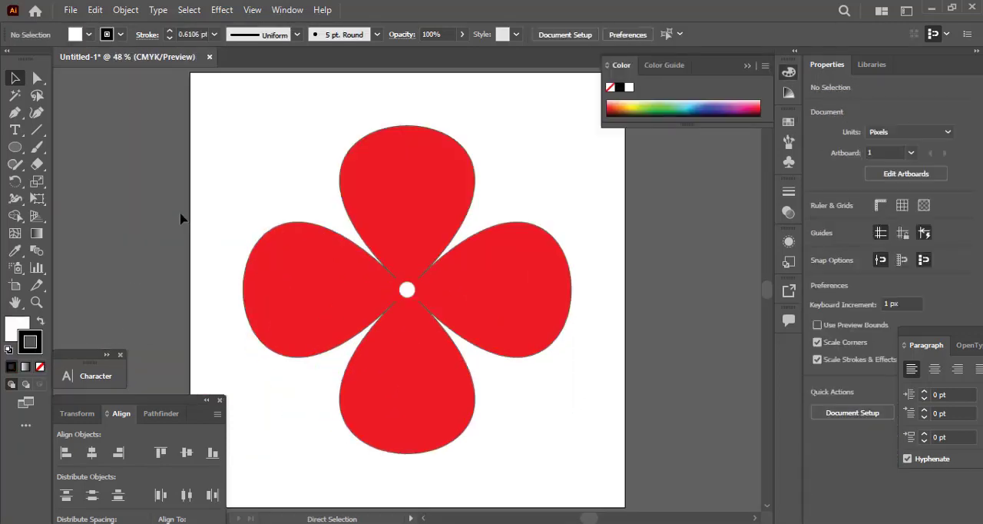
pyautogui.click(340, 316)
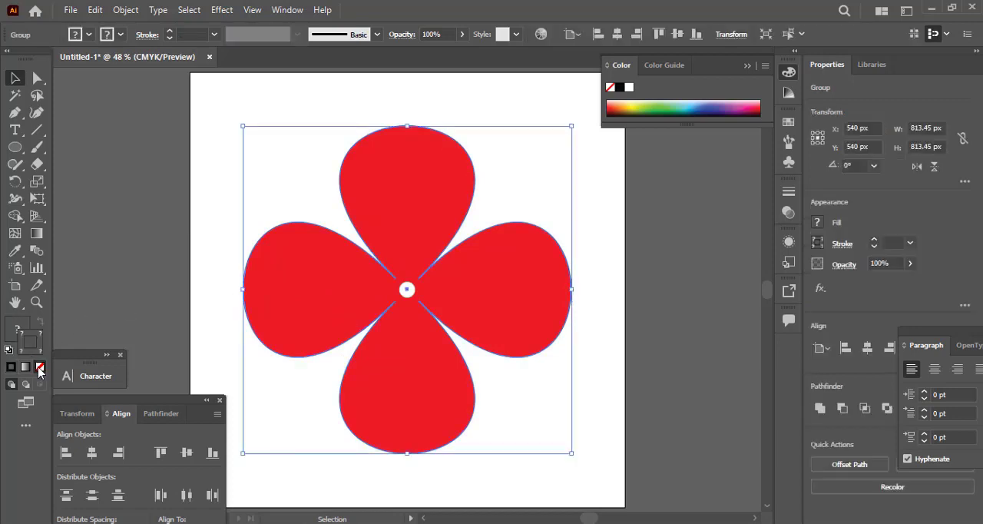
pyautogui.click(199, 289)
# Remove the stroke from the white centre circle.
pyautogui.click(407, 291)
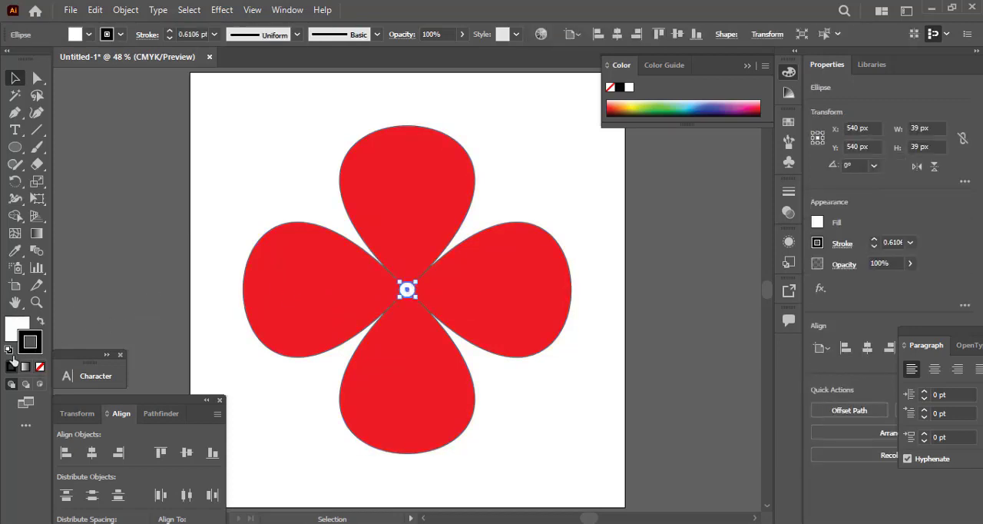
pyautogui.click(40, 370)
pyautogui.click(179, 267)
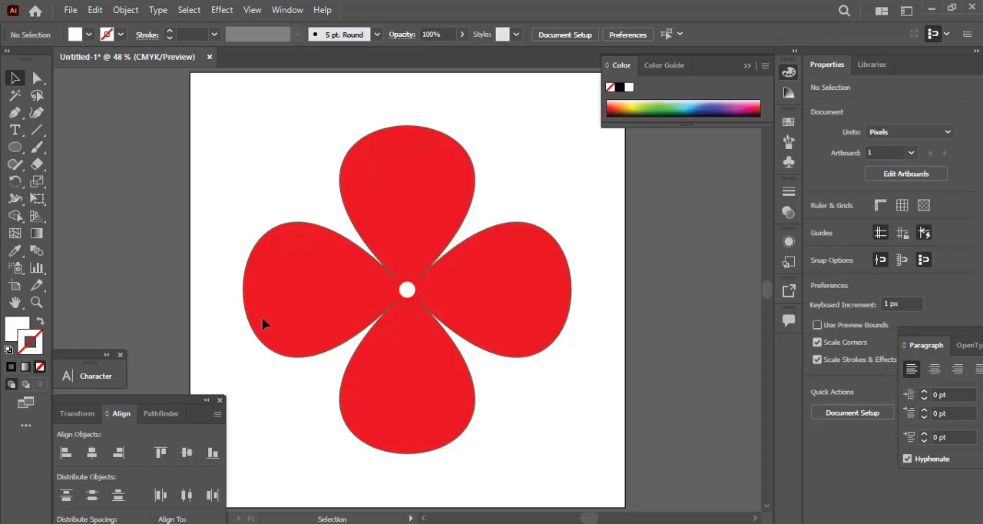
# Expand the red petal group into plain shapes.
pyautogui.click(280, 319)
pyautogui.click(226, 277)
pyautogui.click(283, 280)
pyautogui.click(125, 9)
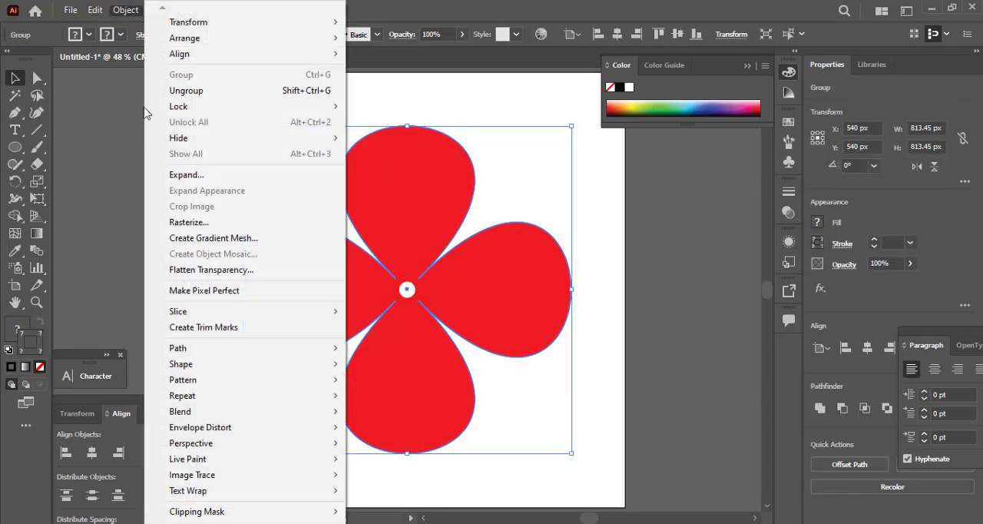
pyautogui.click(192, 175)
pyautogui.click(655, 462)
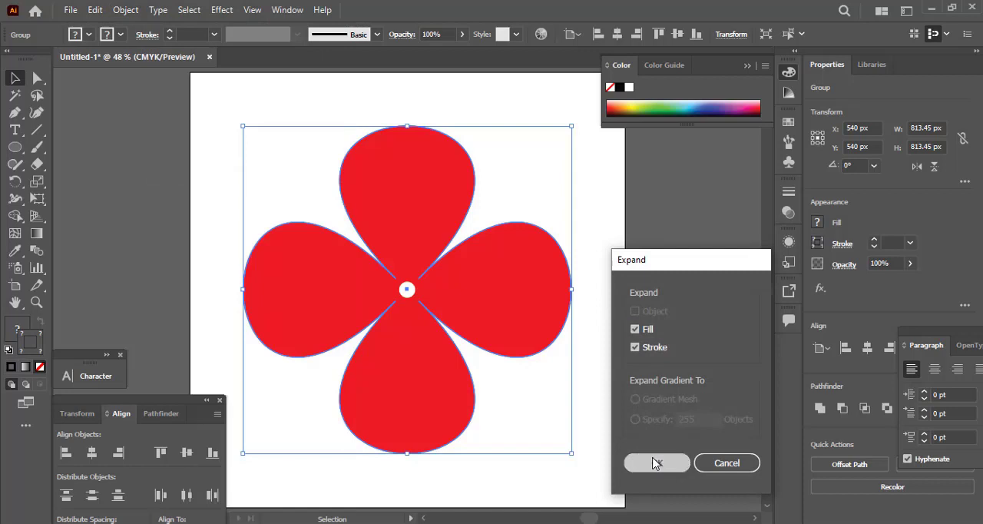
# Set the petal group's fill to red with 100% magenta and 0% black.
pyautogui.click(513, 386)
pyautogui.scroll(1, 461, 384)
pyautogui.click(427, 355)
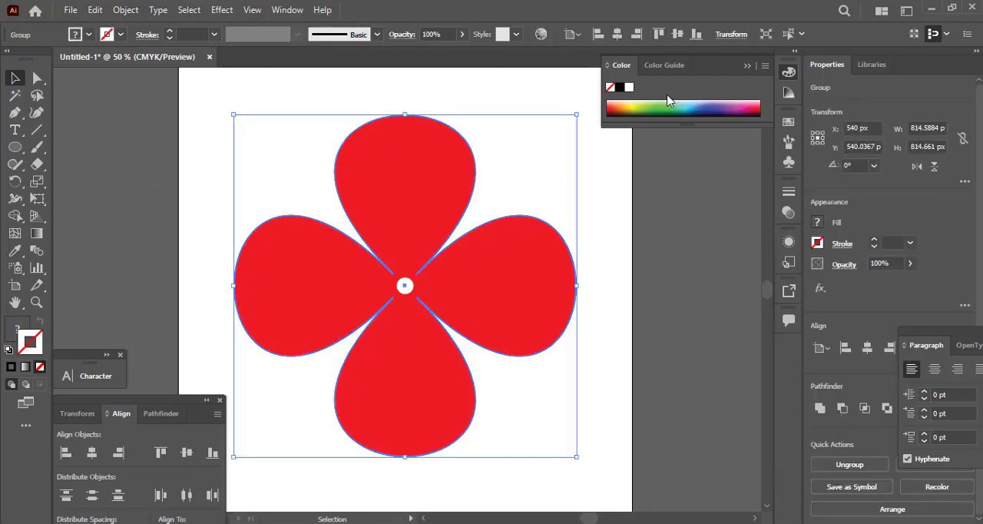
pyautogui.doubleClick(15, 328)
pyautogui.press('Tab')
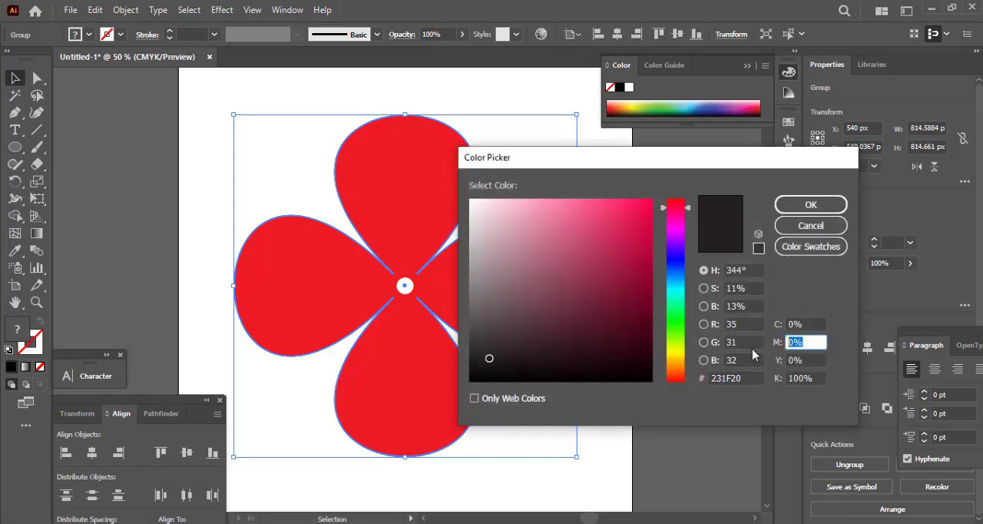
pyautogui.write('100')
pyautogui.press('Tab')
pyautogui.write('2')
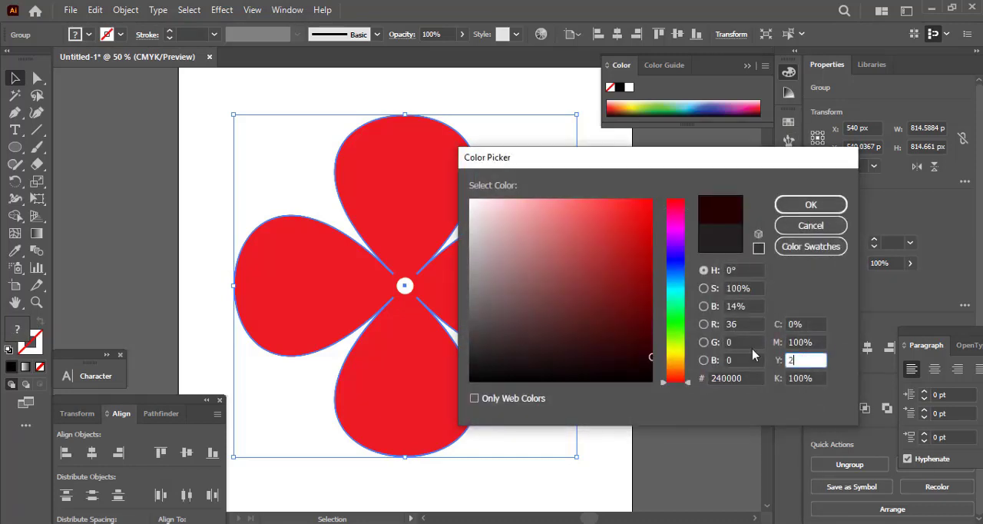
pyautogui.write('00')
pyautogui.press('Tab')
pyautogui.write('0')
pyautogui.press('Return')
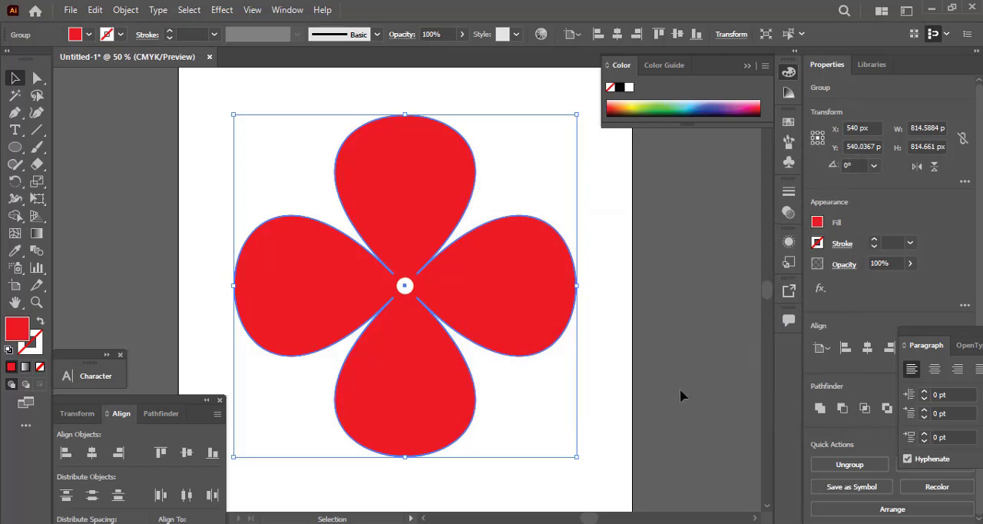
# Unite the red petals into a single shape with Pathfinder.
pyautogui.click(516, 379)
pyautogui.scroll(3, 514, 382)
pyautogui.click(314, 321)
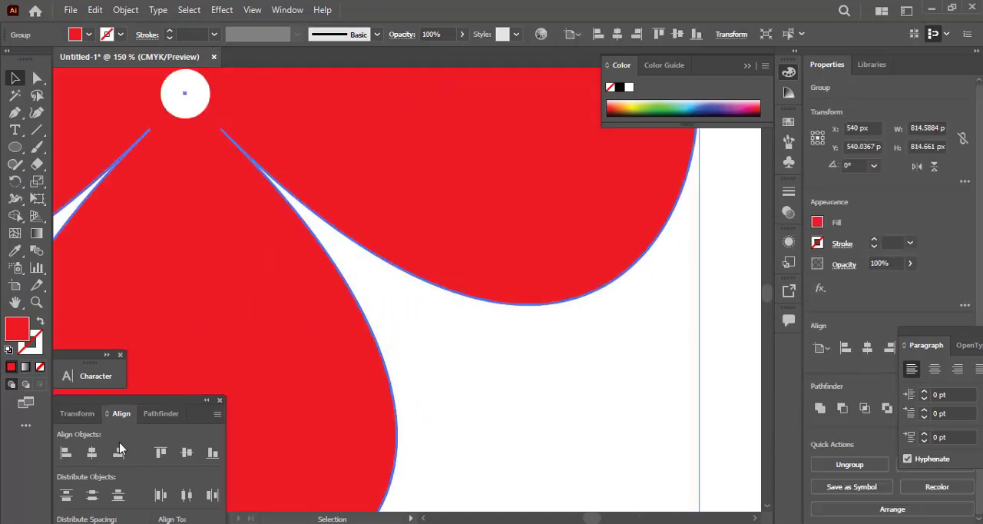
pyautogui.click(158, 413)
pyautogui.click(66, 452)
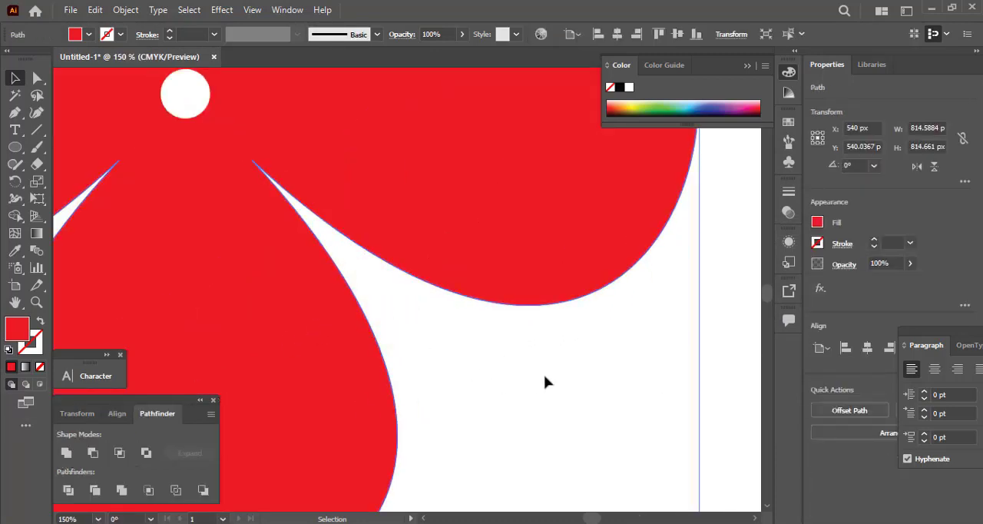
# Try moving the united petal shape away from the white centre circle, and put it back.
pyautogui.click(545, 382)
pyautogui.scroll(-3, 476, 343)
pyautogui.click(351, 351)
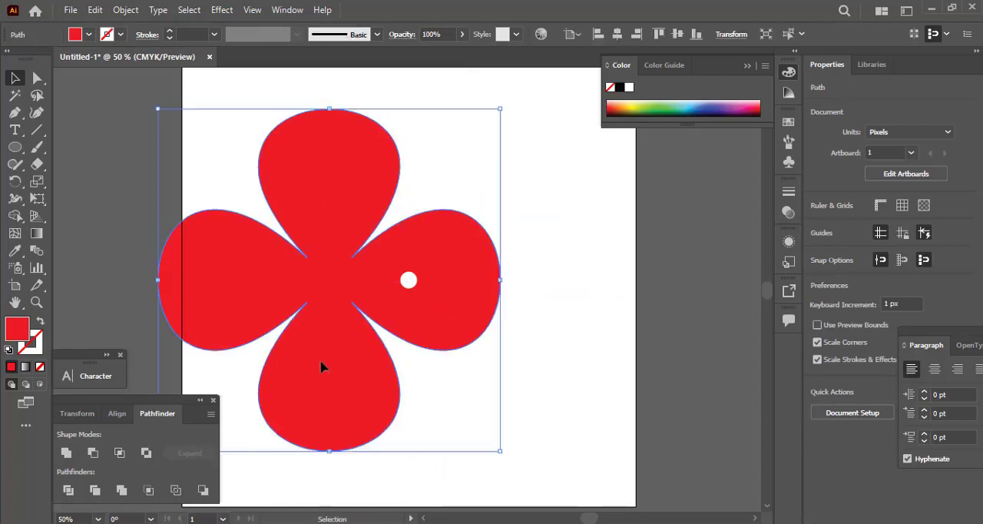
pyautogui.click(515, 376)
pyautogui.scroll(-2, 514, 376)
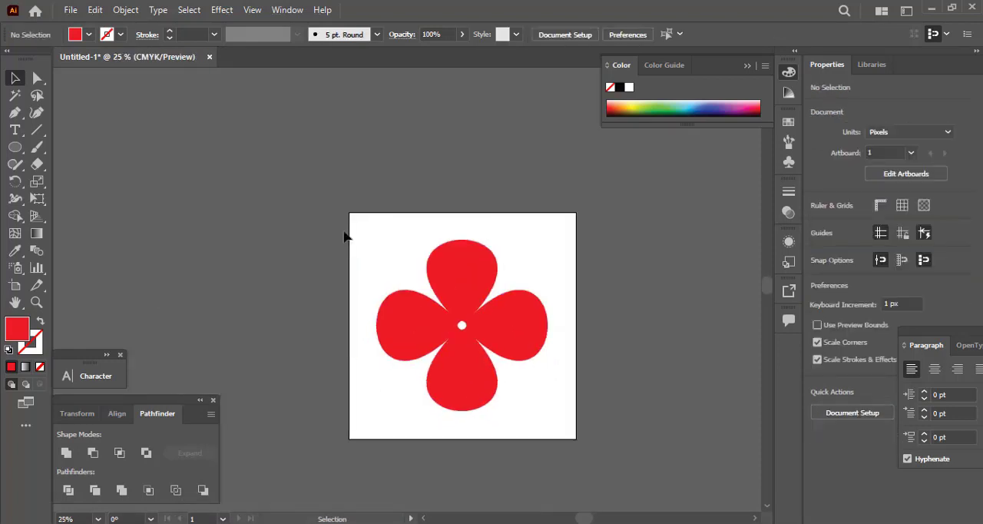
# Rotate the petals and centre circle together by 45° and shrink them to about 401 px.
pyautogui.moveTo(345, 235); pyautogui.dragTo(577, 293)
pyautogui.moveTo(525, 384); pyautogui.dragTo(509, 394)
pyautogui.hotkey('ctrl', '0')
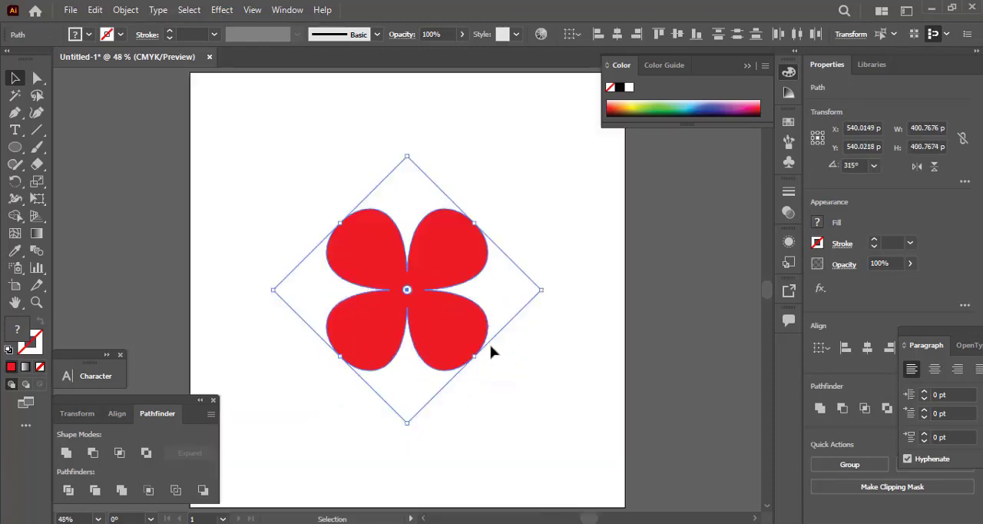
# Shrink the whole flower to about 339 px and move it slightly left of the artboard's centre.
pyautogui.moveTo(406, 422); pyautogui.dragTo(406, 402)
pyautogui.moveTo(460, 326); pyautogui.dragTo(416, 321)
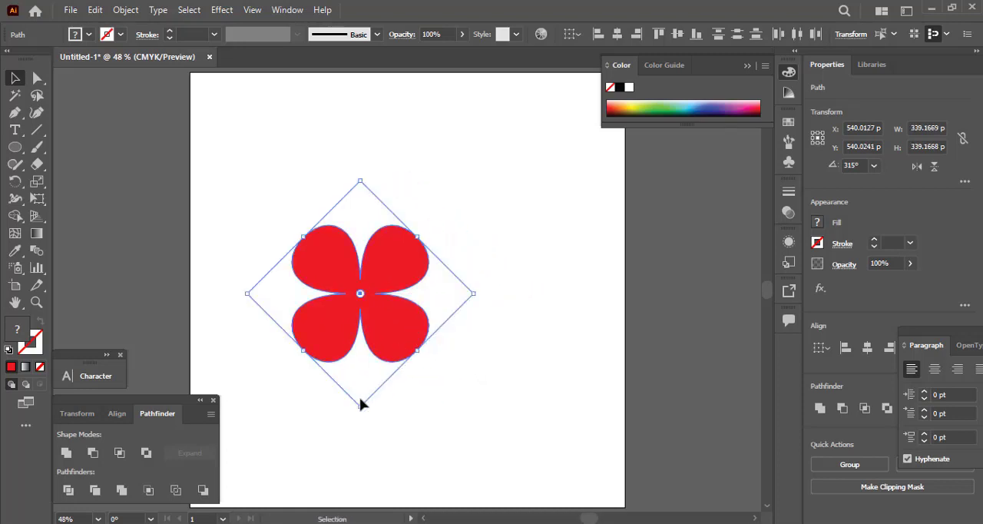
pyautogui.click(378, 403)
# Apply a Twist effect with a 30° angle to the united petal shape.
pyautogui.moveTo(378, 407); pyautogui.dragTo(404, 361)
pyautogui.scroll(1, 404, 361)
pyautogui.click(406, 362)
pyautogui.scroll(2, 359, 341)
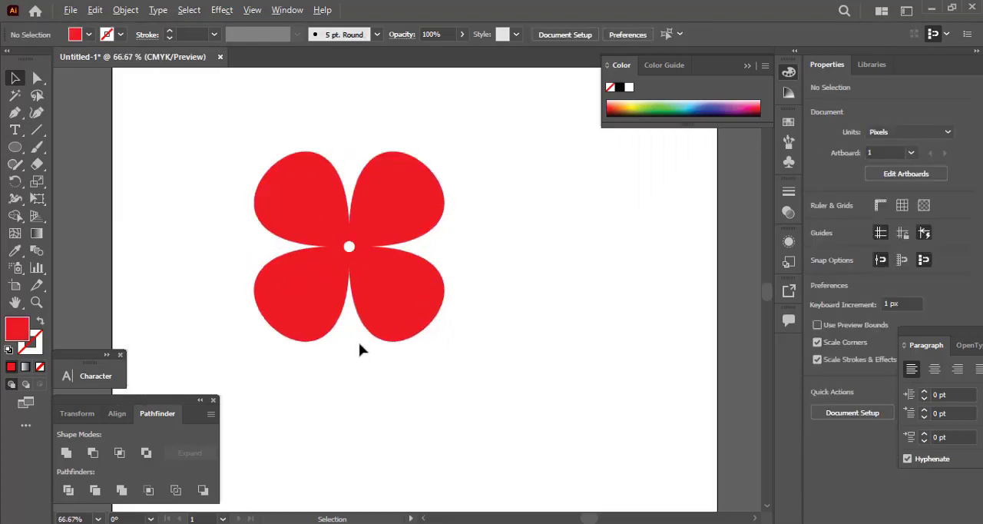
pyautogui.scroll(1, 359, 343)
pyautogui.moveTo(362, 314); pyautogui.dragTo(401, 355)
pyautogui.click(338, 300)
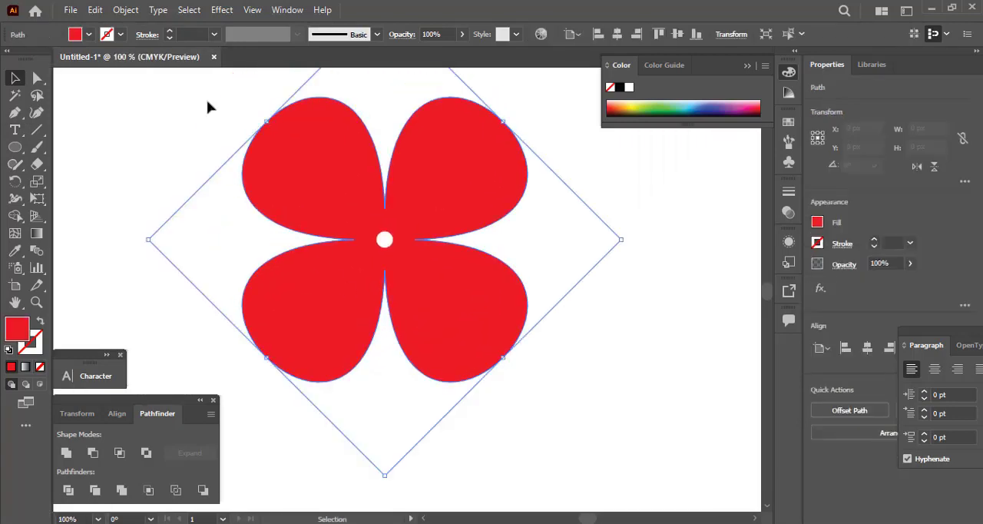
pyautogui.click(220, 10)
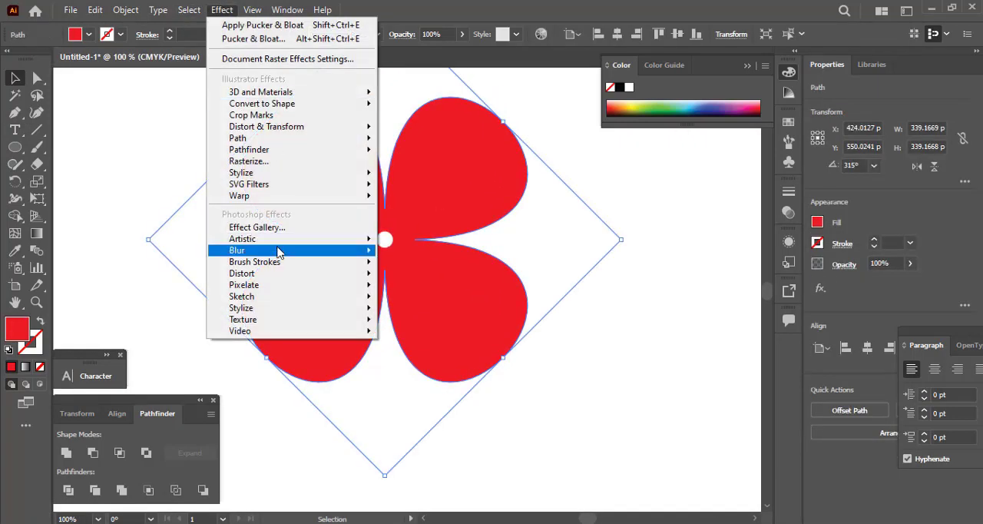
pyautogui.moveTo(274, 150)
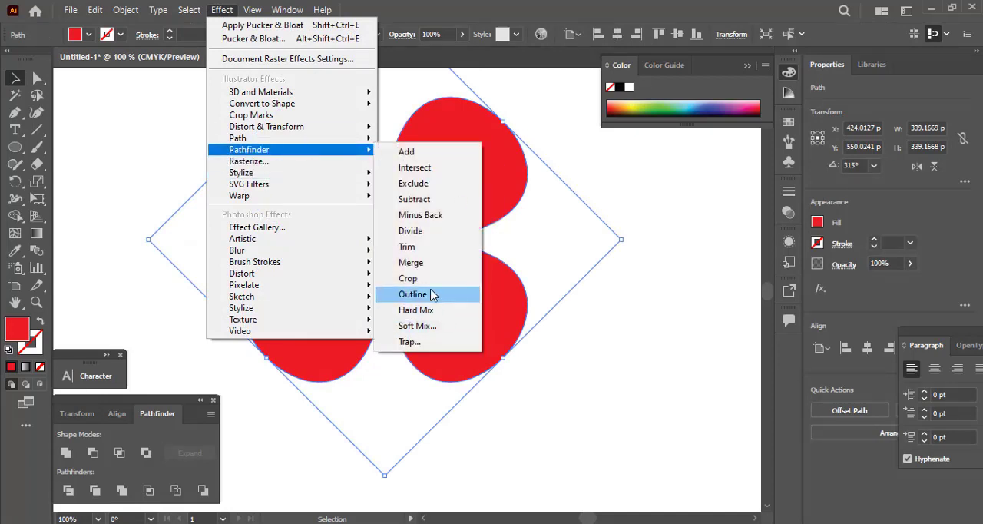
pyautogui.moveTo(315, 127)
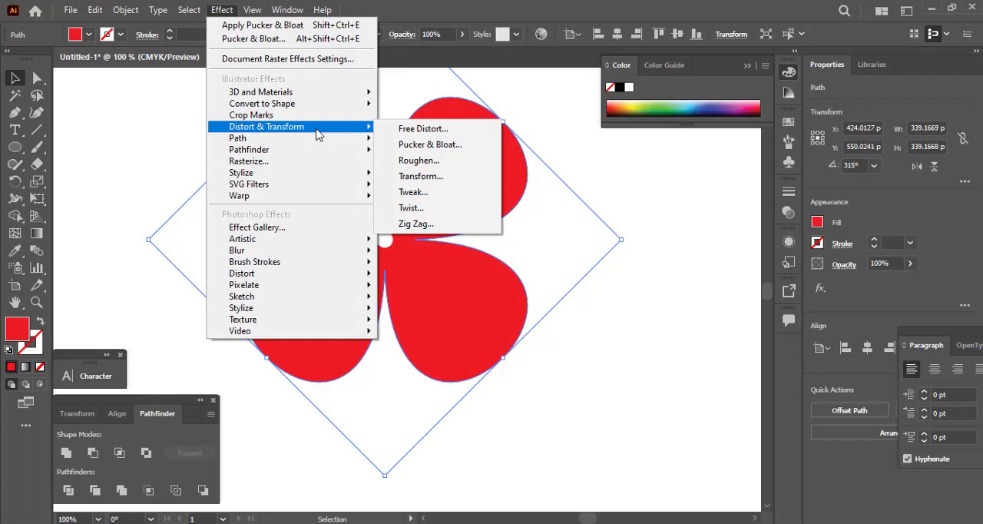
pyautogui.click(449, 212)
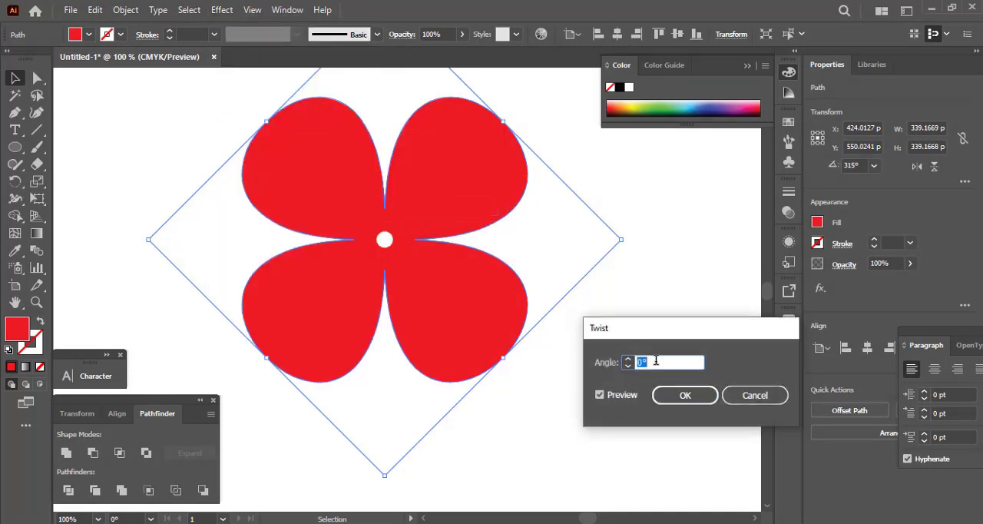
pyautogui.click(677, 395)
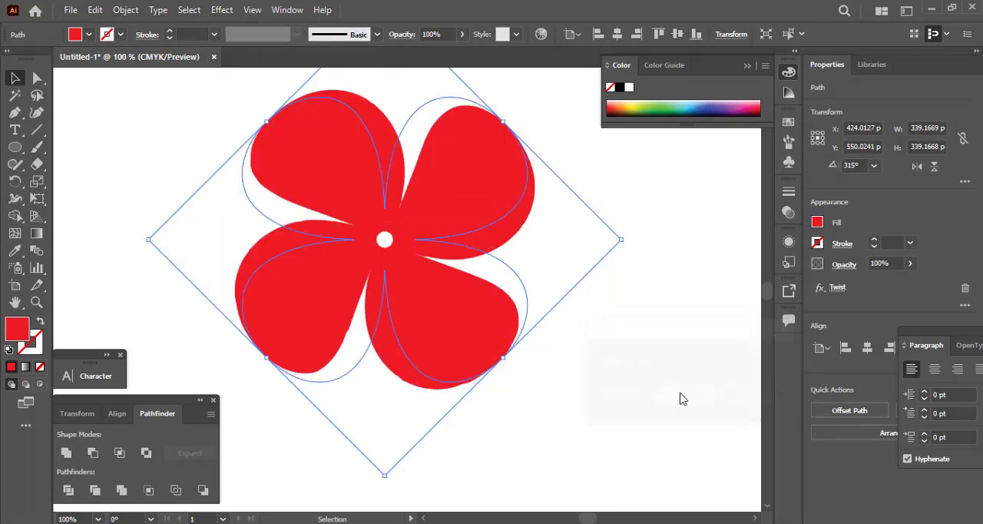
# Expand the appearance of the twisted petals into a plain path.
pyautogui.click(125, 11)
pyautogui.click(406, 192)
pyautogui.click(485, 407)
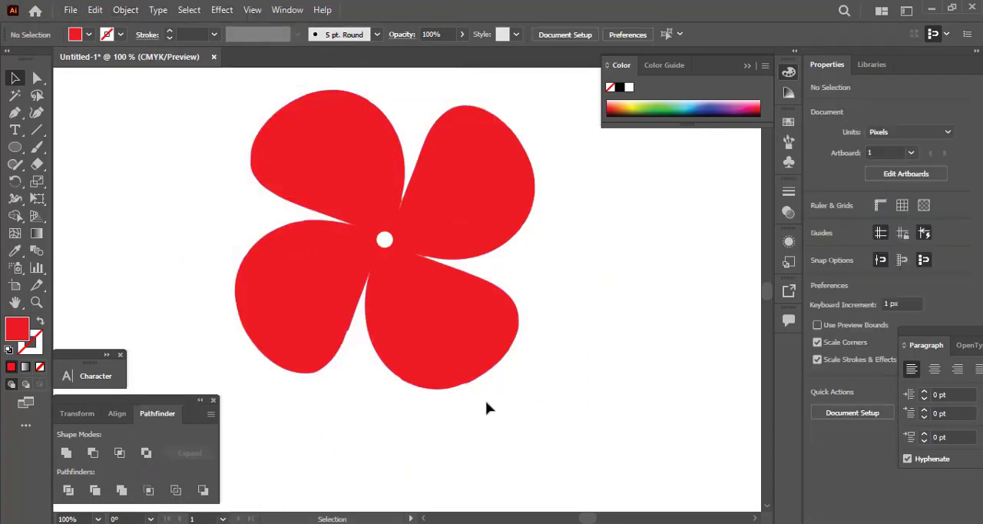
# Rotate the petals and white centre together slightly counterclockwise.
pyautogui.scroll(-1, 485, 400)
pyautogui.moveTo(241, 192); pyautogui.dragTo(566, 456)
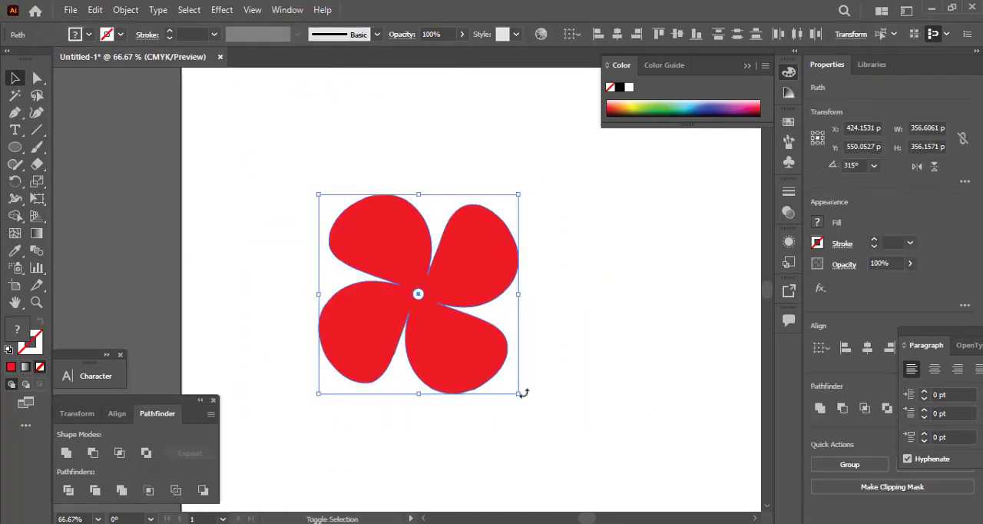
pyautogui.moveTo(535, 383); pyautogui.dragTo(549, 370)
pyautogui.click(491, 445)
# Draw a vertical stem line about 441 px long downward from just below the flower's centre.
pyautogui.press('space')
pyautogui.moveTo(528, 410); pyautogui.dragTo(500, 353)
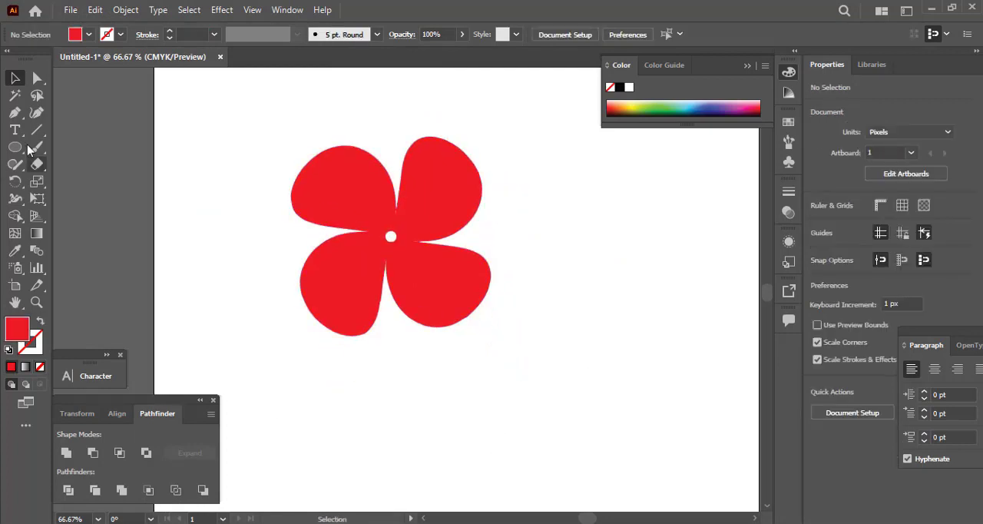
pyautogui.click(37, 129)
pyautogui.moveTo(380, 245); pyautogui.dragTo(404, 492)
pyautogui.press('v')
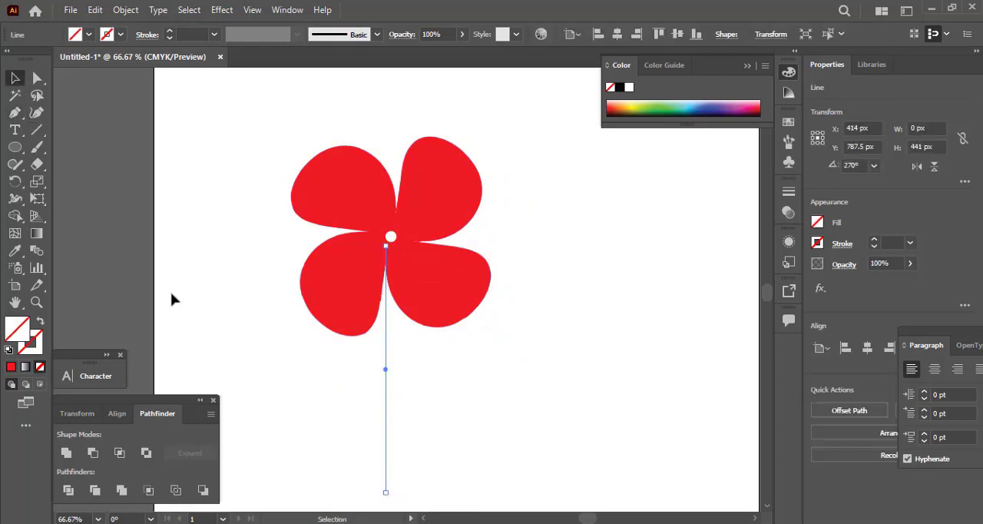
# Give the stem line a 5 pt black stroke.
pyautogui.click(170, 32)
pyautogui.click(170, 31)
pyautogui.click(171, 31)
pyautogui.click(171, 32)
pyautogui.click(170, 32)
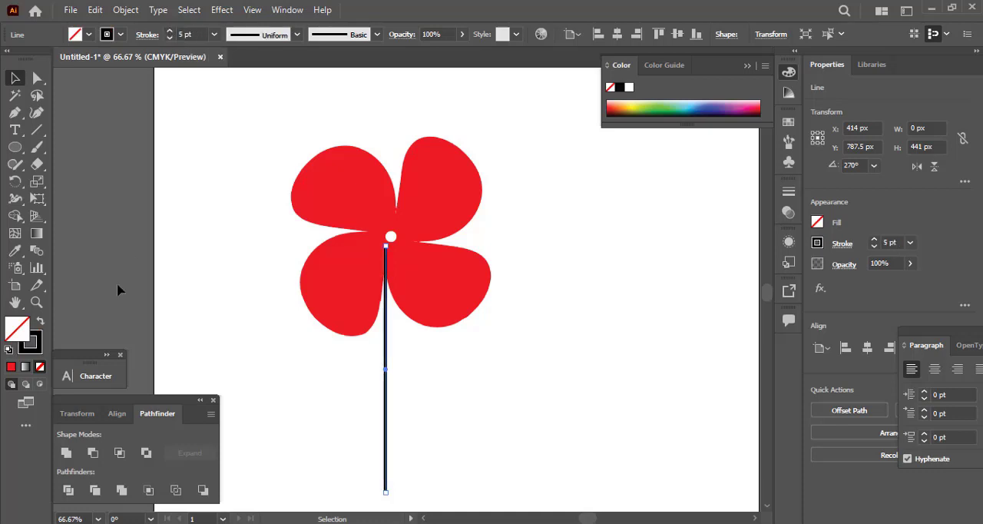
pyautogui.click(118, 285)
# Send the stem behind the petals and nudge it slightly right within the gap between the lower petals.
pyautogui.press('space')
pyautogui.moveTo(333, 390); pyautogui.dragTo(435, 460)
pyautogui.click(327, 410)
pyautogui.moveTo(328, 410); pyautogui.dragTo(488, 456)
pyautogui.moveTo(341, 415); pyautogui.dragTo(443, 452)
pyautogui.moveTo(287, 377); pyautogui.dragTo(450, 424)
pyautogui.click(248, 263)
pyautogui.scroll(-2, 368, 378)
pyautogui.moveTo(428, 384); pyautogui.dragTo(369, 325)
pyautogui.scroll(2, 368, 325)
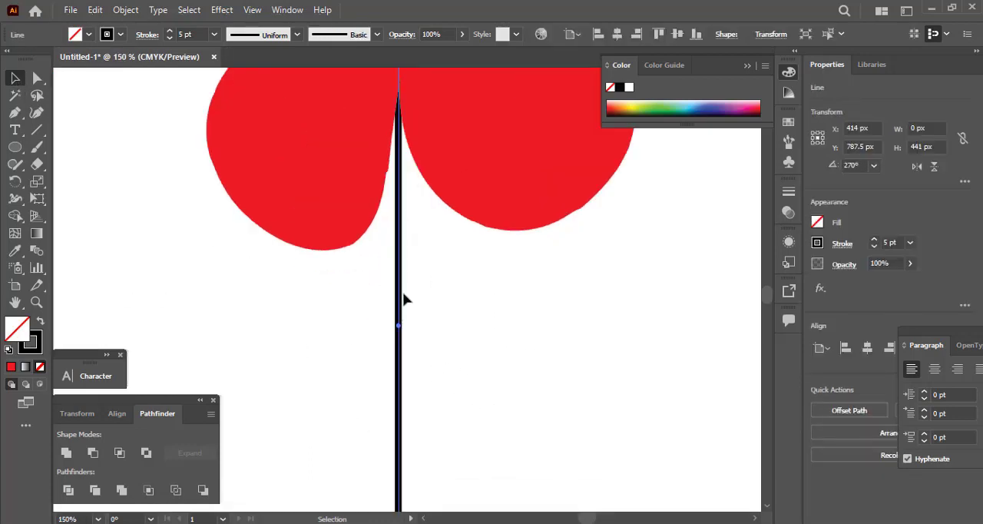
pyautogui.moveTo(403, 290); pyautogui.dragTo(402, 292)
# Set the stem's stroke weight to 4 pt.
pyautogui.click(194, 35)
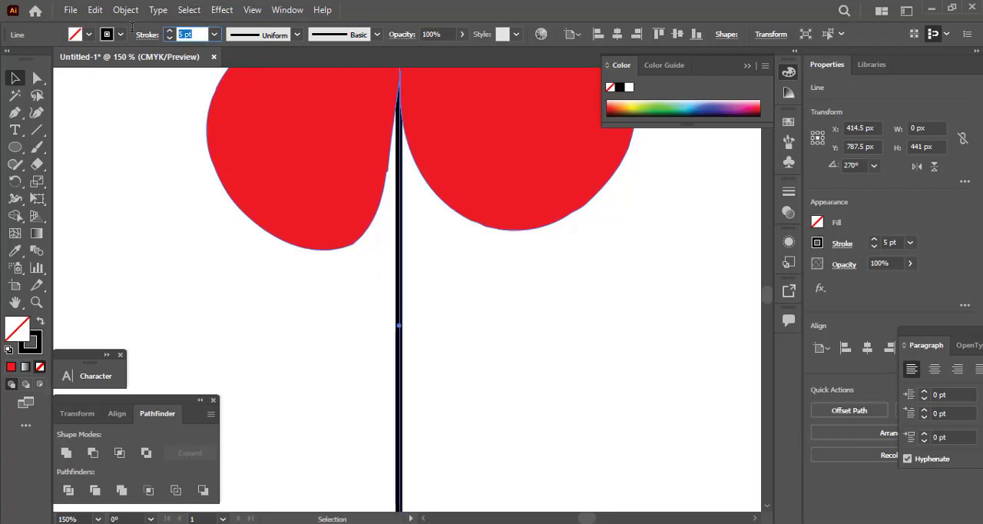
pyautogui.write('4')
pyautogui.press('Return')
pyautogui.click(273, 393)
pyautogui.hotkey('ctrl', '0')
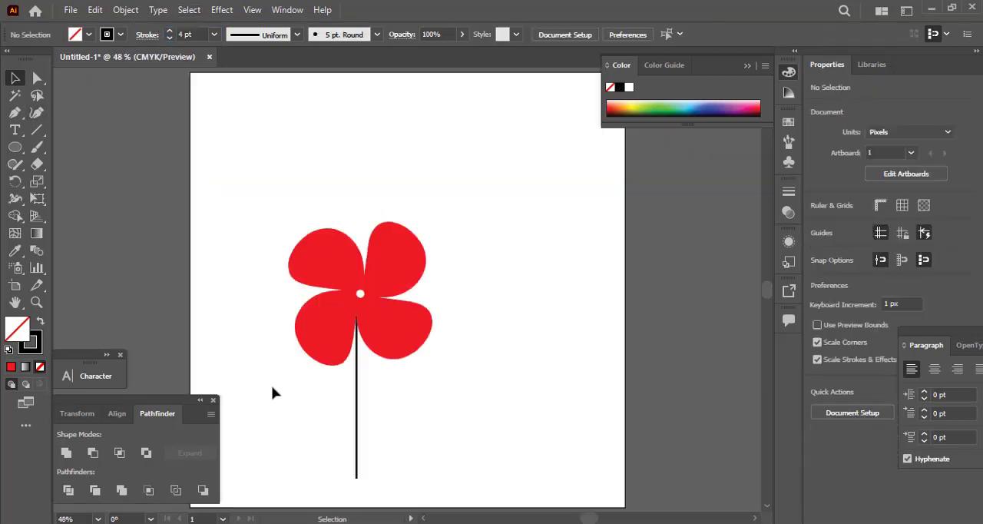
# Thicken the stem's stroke to 7 pt.
pyautogui.moveTo(317, 423); pyautogui.dragTo(419, 421)
pyautogui.scroll(2, 326, 399)
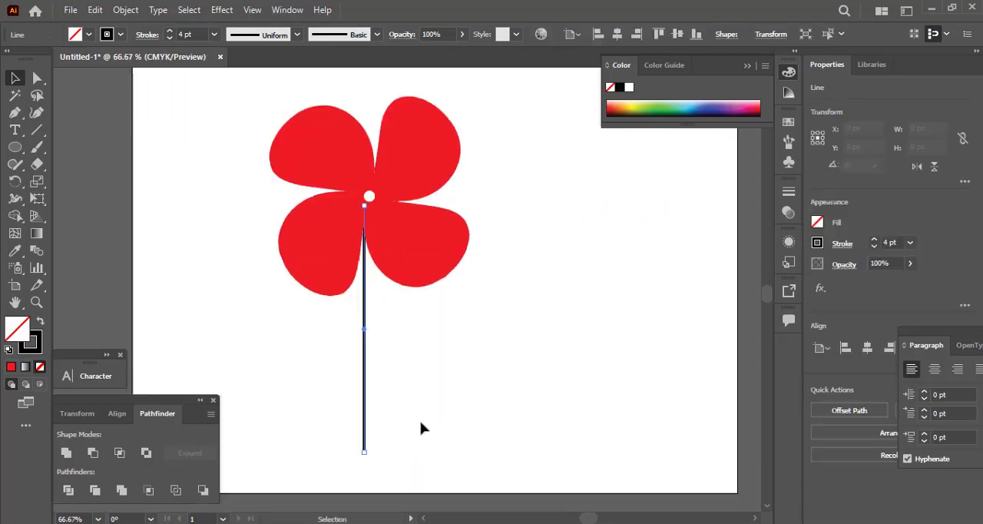
pyautogui.click(169, 31)
pyautogui.click(169, 31)
pyautogui.click(169, 31)
pyautogui.click(170, 31)
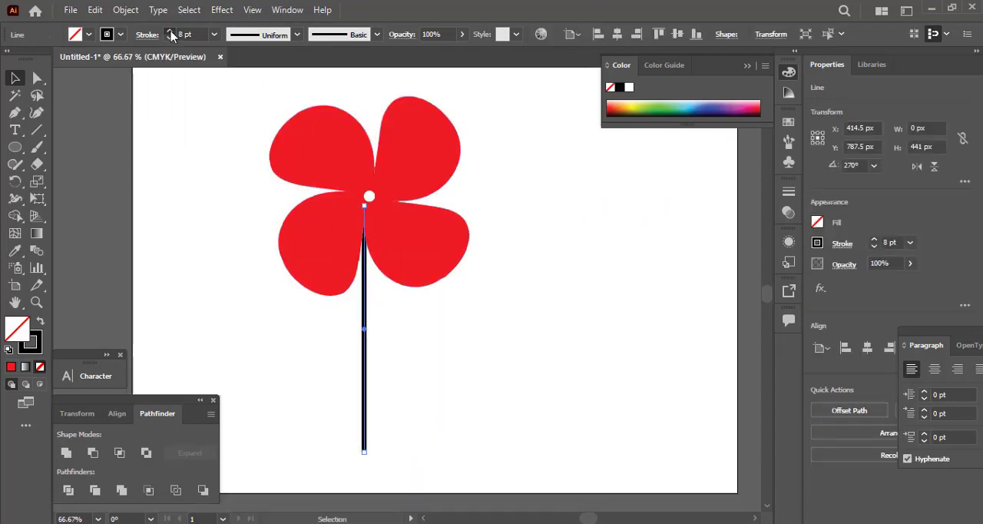
pyautogui.click(169, 31)
pyautogui.click(170, 38)
pyautogui.click(170, 38)
pyautogui.click(170, 133)
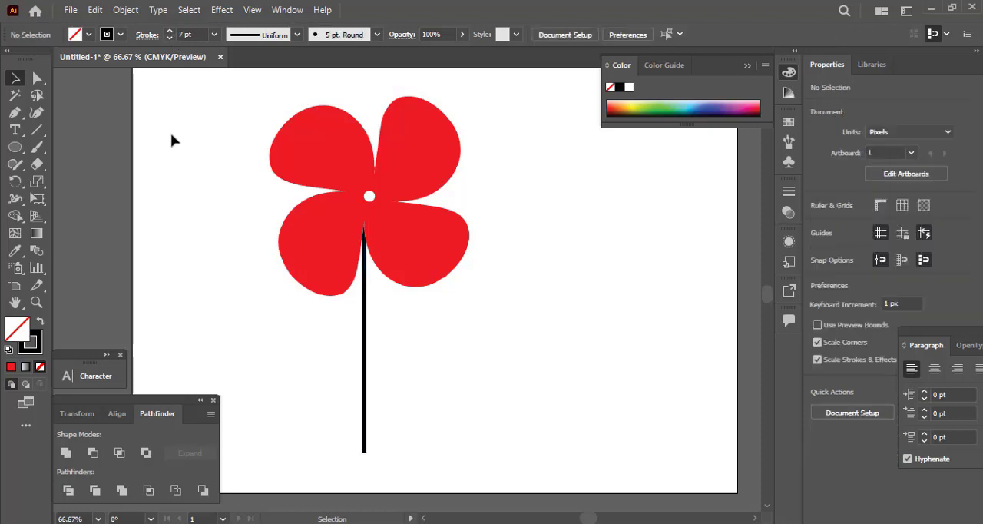
pyautogui.hotkey('ctrl', '0')
pyautogui.moveTo(499, 297); pyautogui.dragTo(490, 218)
pyautogui.scroll(5, 364, 381)
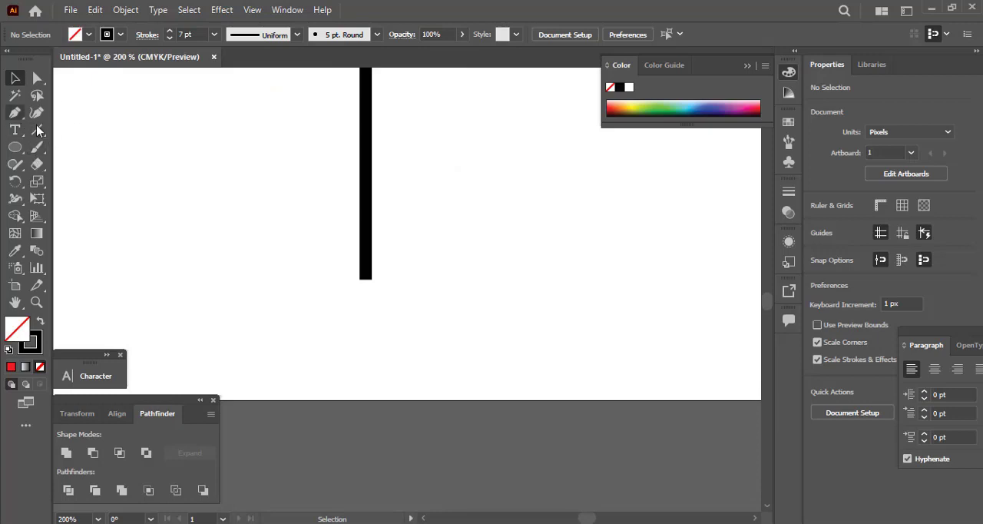
pyautogui.click(15, 147)
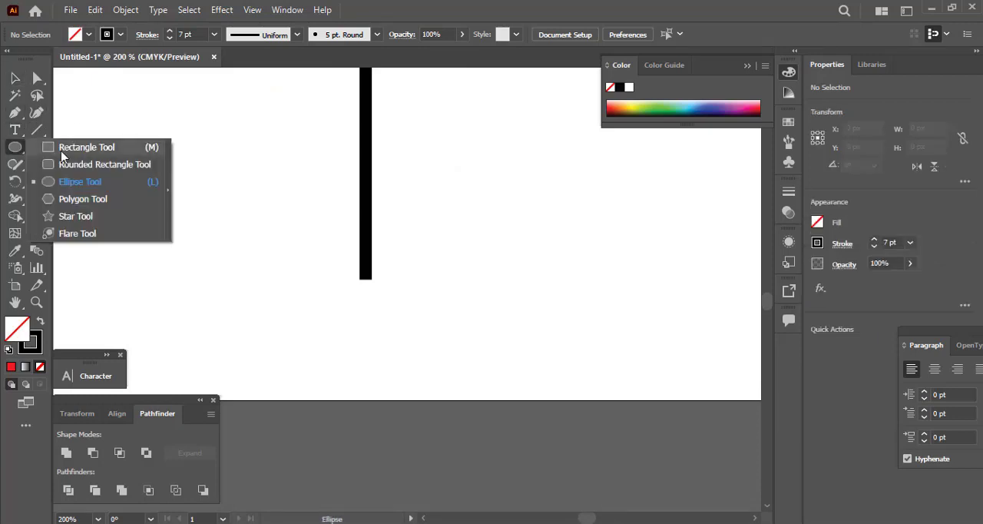
pyautogui.click(63, 151)
pyautogui.click(17, 77)
pyautogui.moveTo(310, 217); pyautogui.dragTo(496, 273)
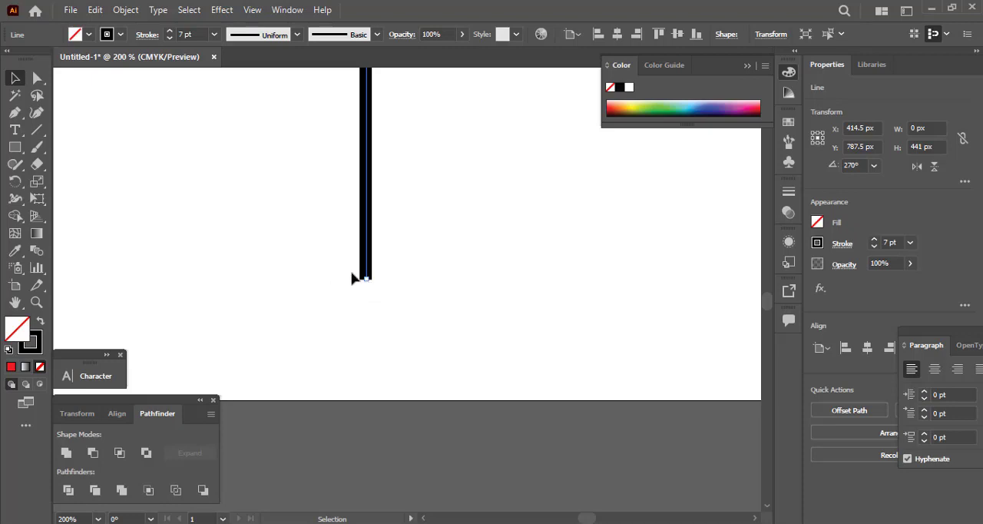
pyautogui.click(37, 77)
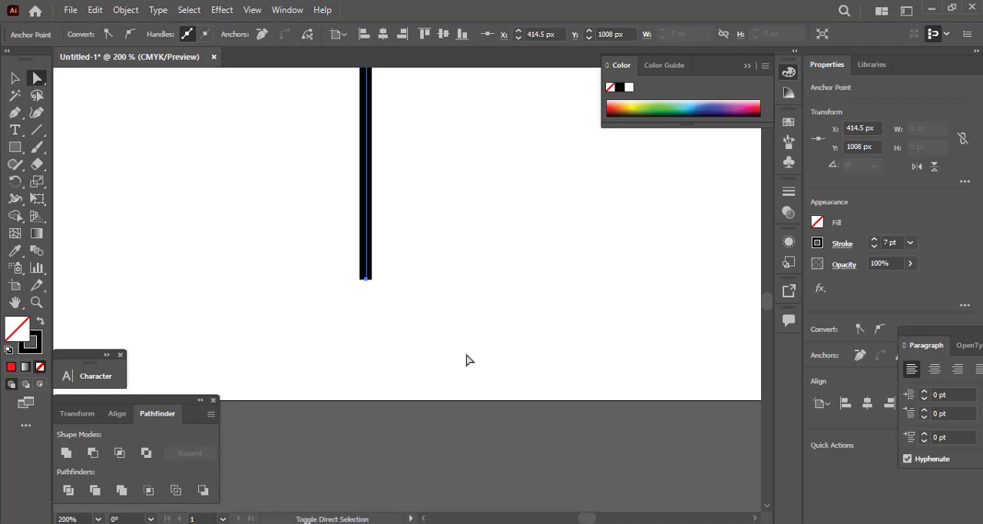
pyautogui.click(416, 207)
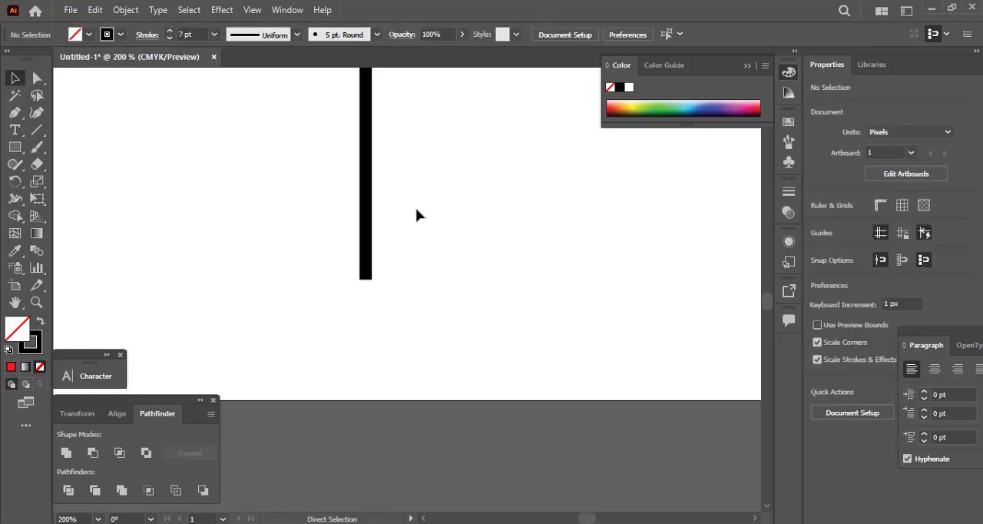
# Duplicate the flower with its stem to the right and scale the copy down to about 181 by 324 px.
pyautogui.hotkey('ctrl', '0')
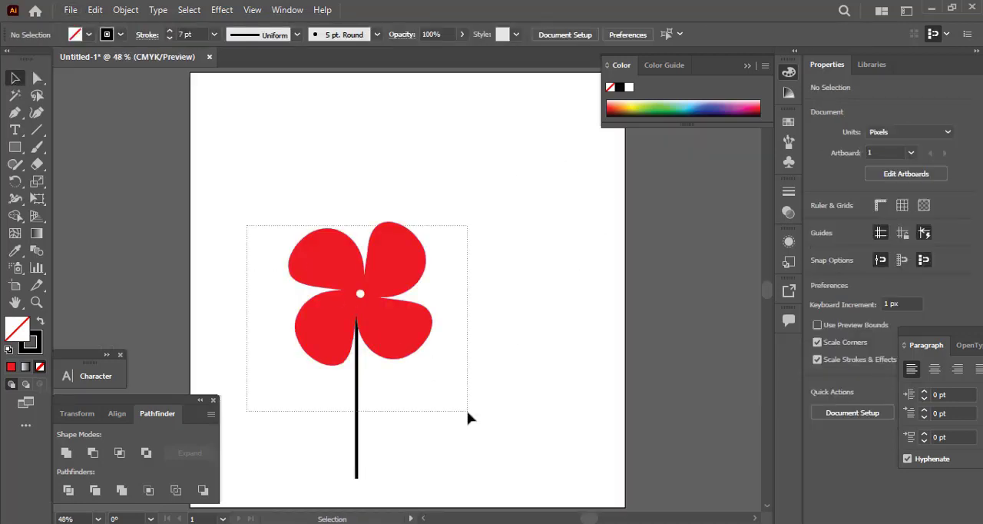
pyautogui.click(374, 303)
pyautogui.moveTo(373, 303); pyautogui.dragTo(524, 308)
pyautogui.moveTo(588, 222); pyautogui.dragTo(559, 286)
pyautogui.moveTo(525, 319); pyautogui.dragTo(496, 334)
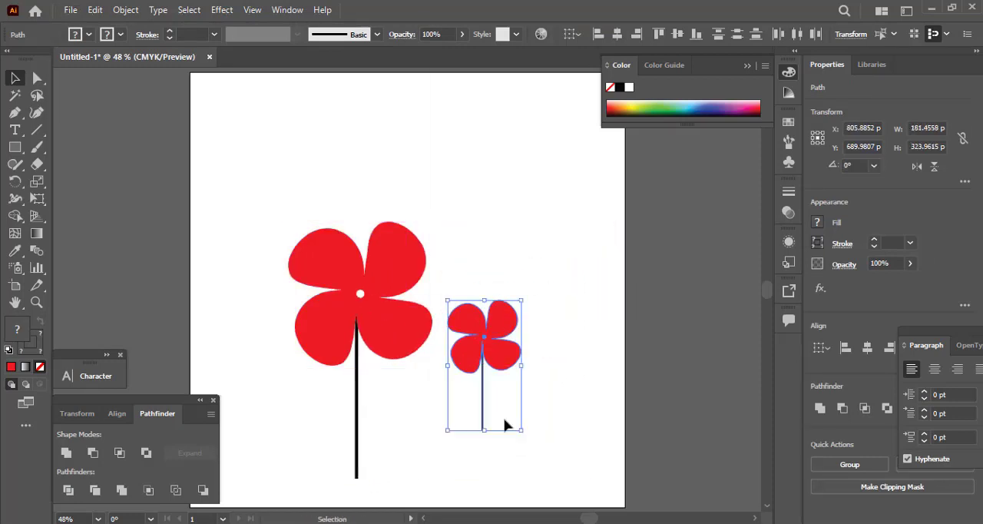
# Expand the fill and stroke of both flower stems into solid shapes.
pyautogui.click(483, 428)
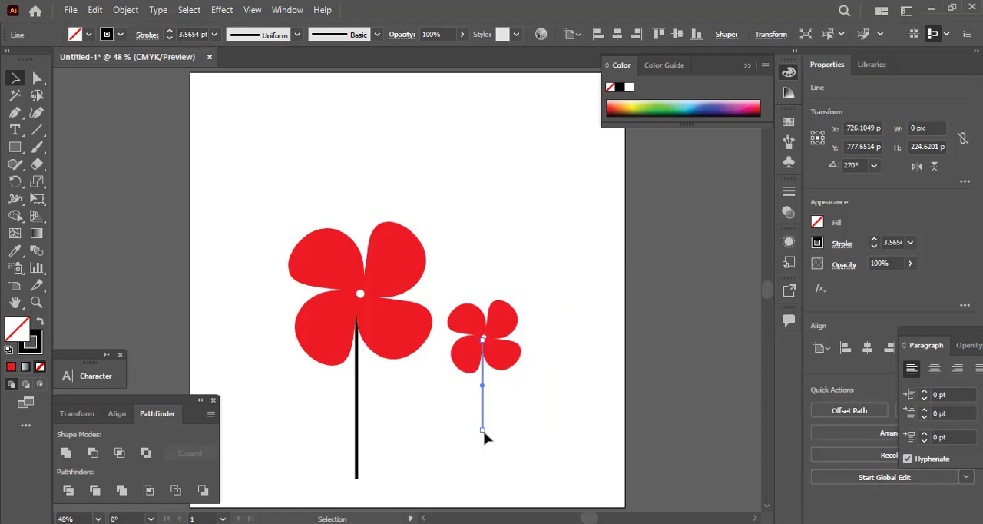
pyautogui.scroll(9, 494, 439)
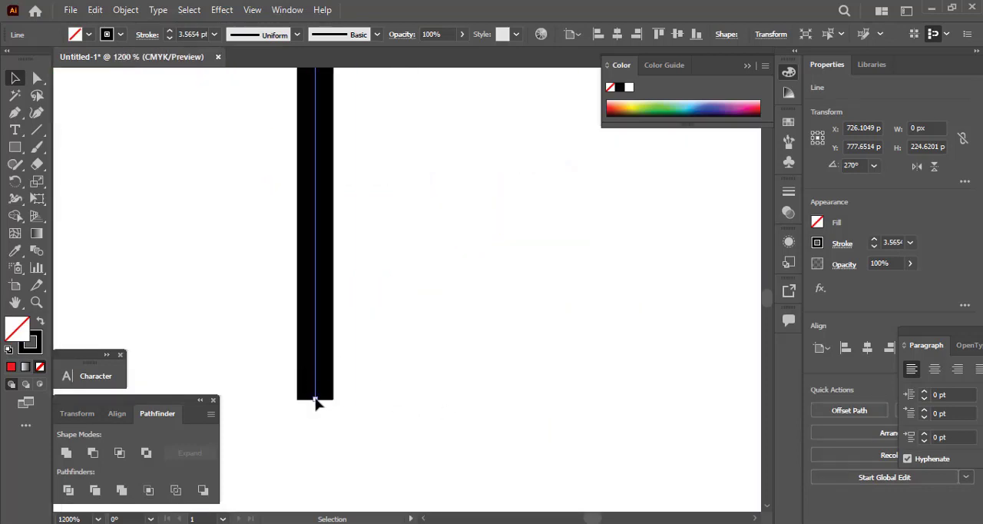
pyautogui.scroll(-8, 314, 399)
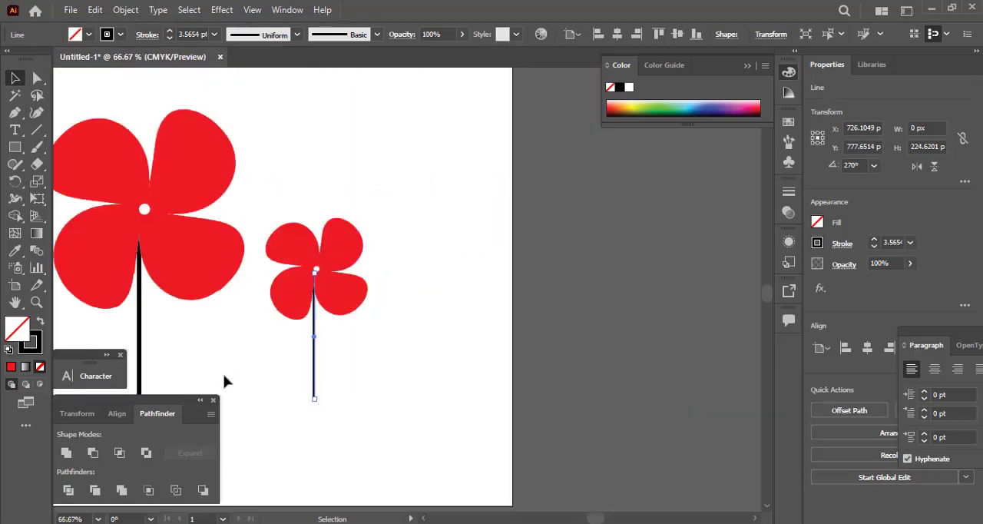
pyautogui.moveTo(145, 335); pyautogui.dragTo(167, 355)
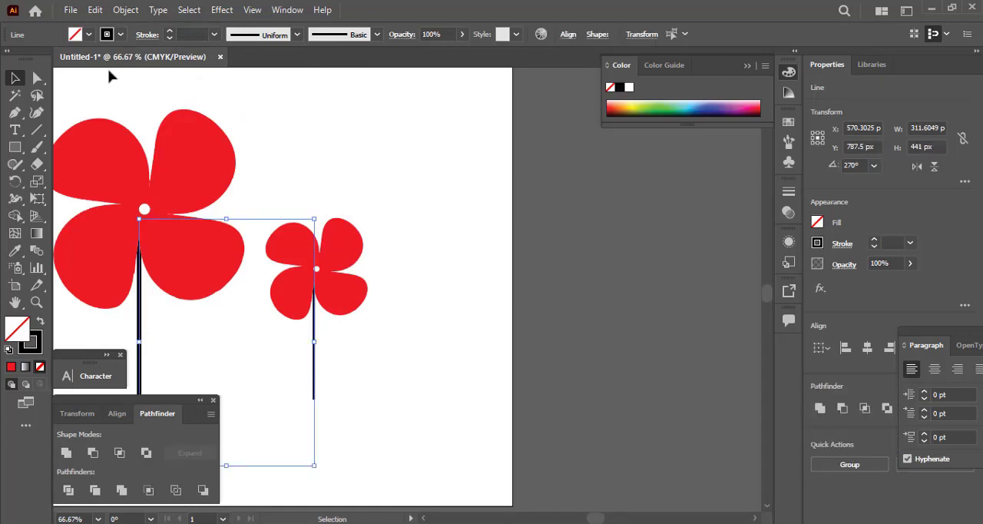
pyautogui.click(125, 9)
pyautogui.click(179, 173)
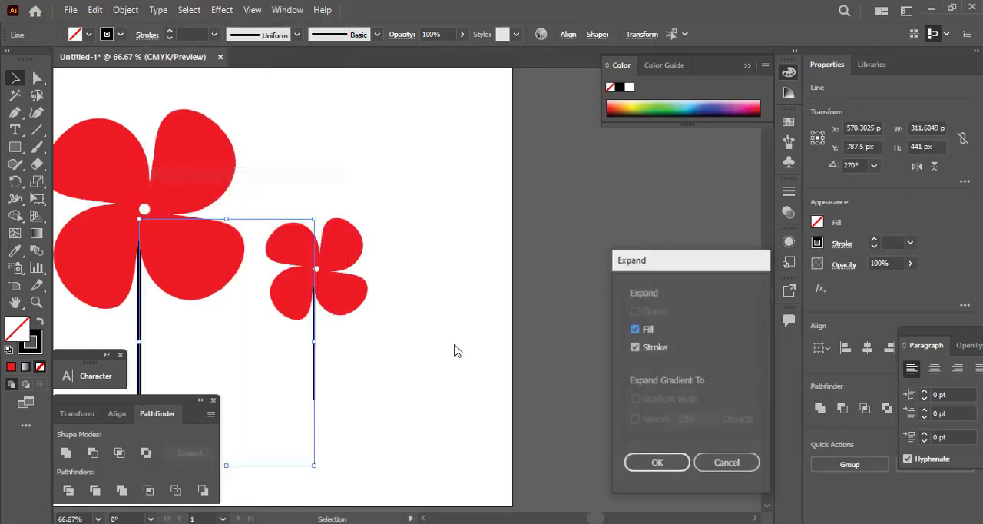
pyautogui.click(646, 458)
# Lengthen both stems downward past the artboard's lower edge.
pyautogui.moveTo(390, 402); pyautogui.dragTo(477, 342)
pyautogui.click(396, 303)
pyautogui.scroll(2, 396, 303)
pyautogui.click(466, 257)
pyautogui.scroll(-2, 499, 434)
pyautogui.moveTo(270, 315); pyautogui.dragTo(510, 398)
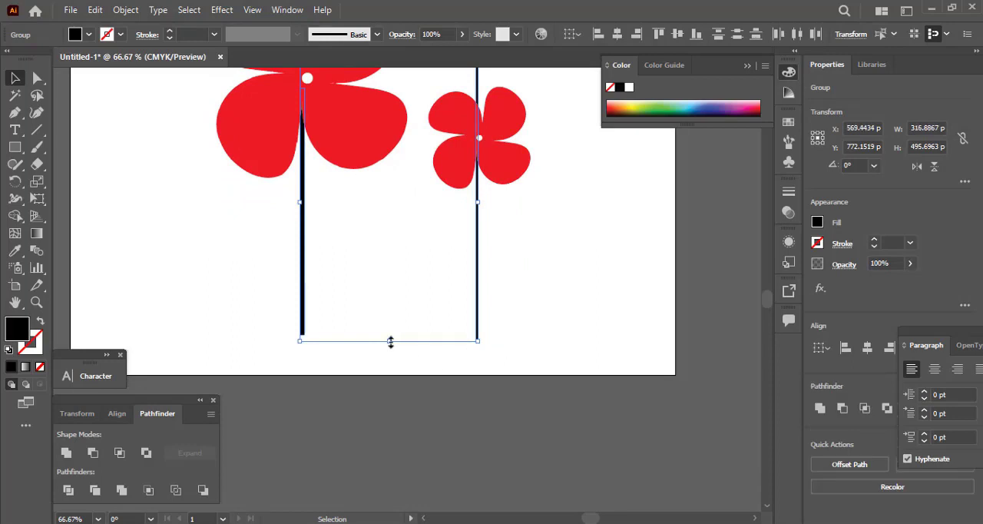
pyautogui.moveTo(390, 342); pyautogui.dragTo(389, 411)
pyautogui.click(512, 423)
pyautogui.hotkey('ctrl', '0')
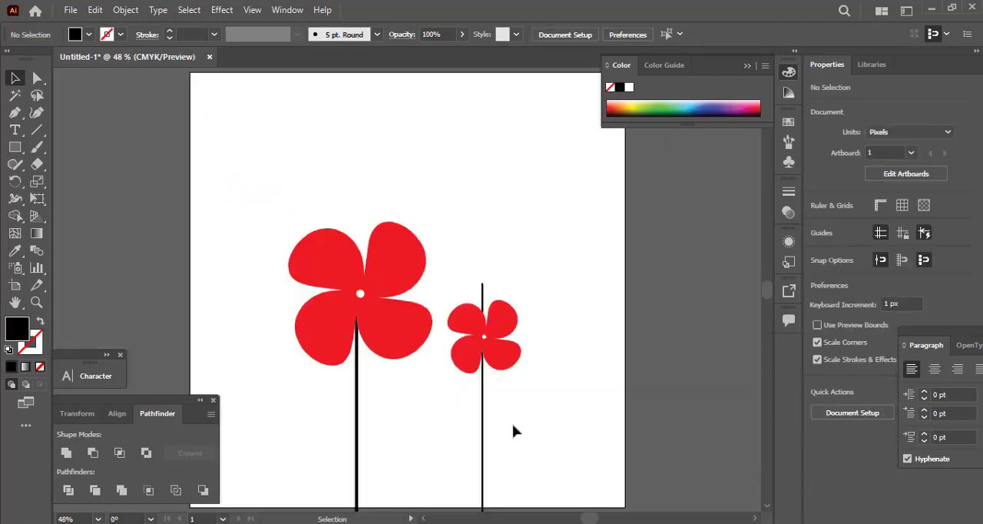
# Shorten the small flower's stem from above so that it ends behind the flower's centre.
pyautogui.click(484, 289)
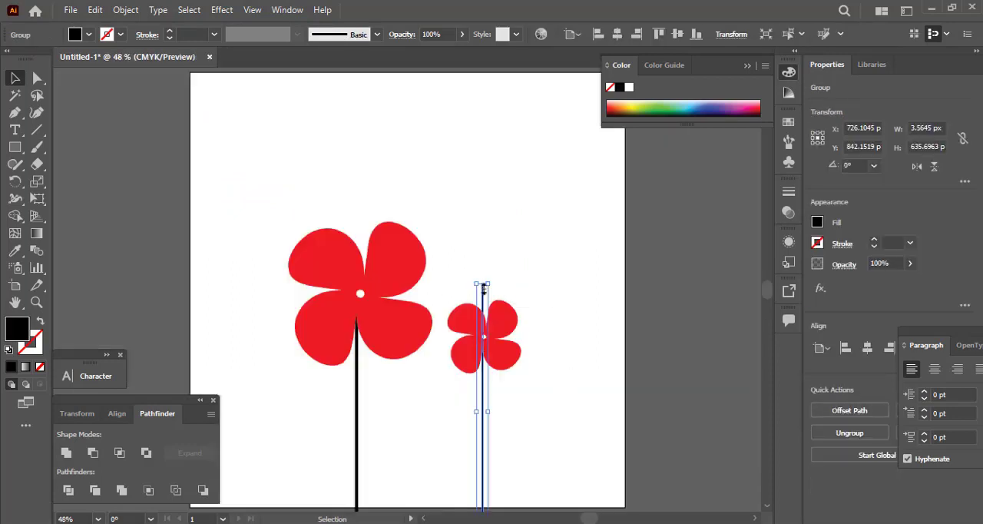
pyautogui.moveTo(478, 286); pyautogui.dragTo(483, 336)
pyautogui.click(441, 390)
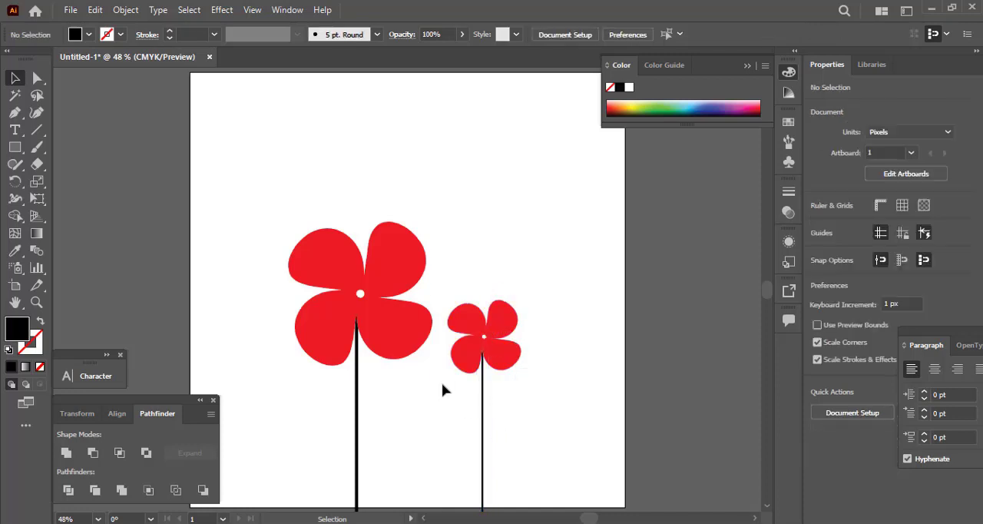
# Duplicate the small flower with its stem to the left of the large flower and scale the copy to about 151 by 495 px.
pyautogui.press('space')
pyautogui.moveTo(451, 378); pyautogui.dragTo(543, 357)
pyautogui.moveTo(527, 326); pyautogui.dragTo(582, 390)
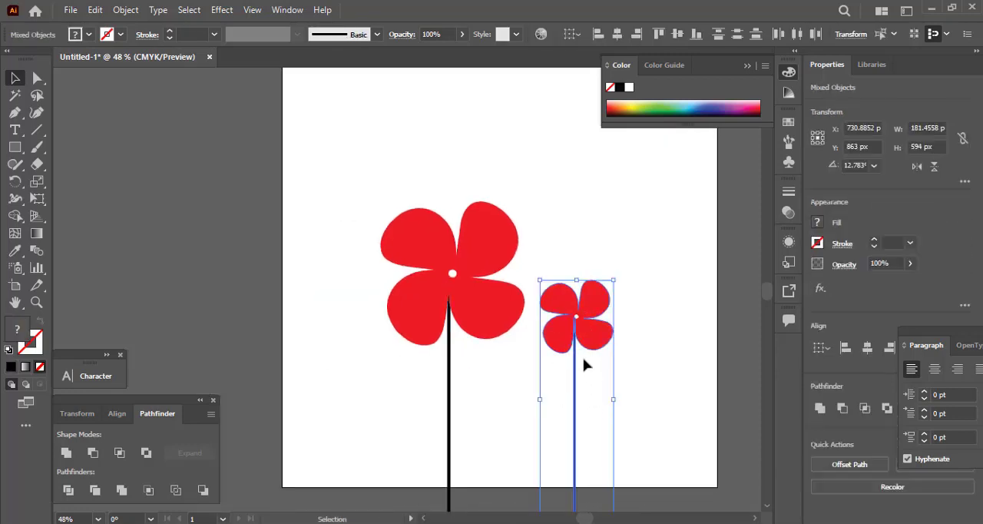
pyautogui.keyDown('alt'); pyautogui.moveTo(600, 334); pyautogui.dragTo(344, 320); pyautogui.keyUp('alt')
pyautogui.click(382, 262)
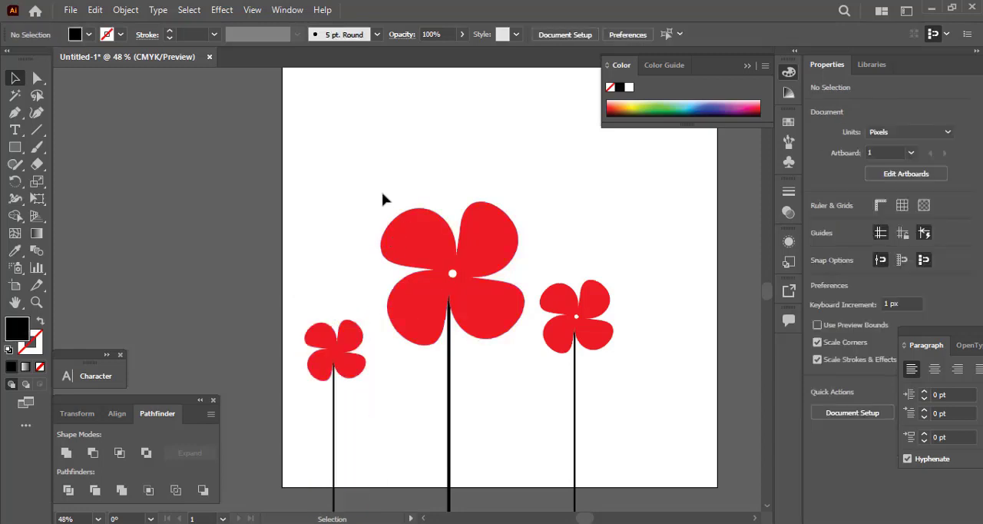
# Group the large flower with its stem and centre the group horizontally on the artboard.
pyautogui.moveTo(501, 378); pyautogui.dragTo(502, 379)
pyautogui.hotkey('ctrl', 'g')
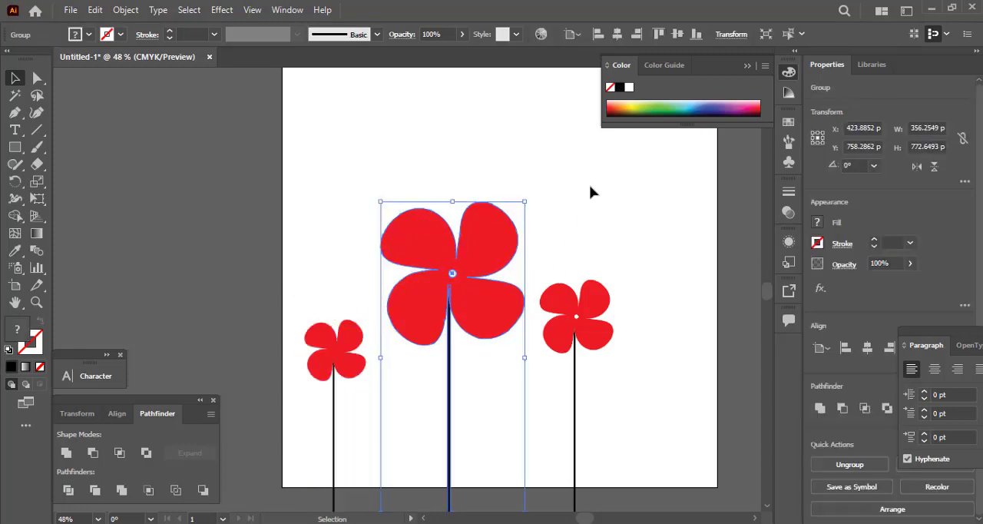
pyautogui.click(616, 34)
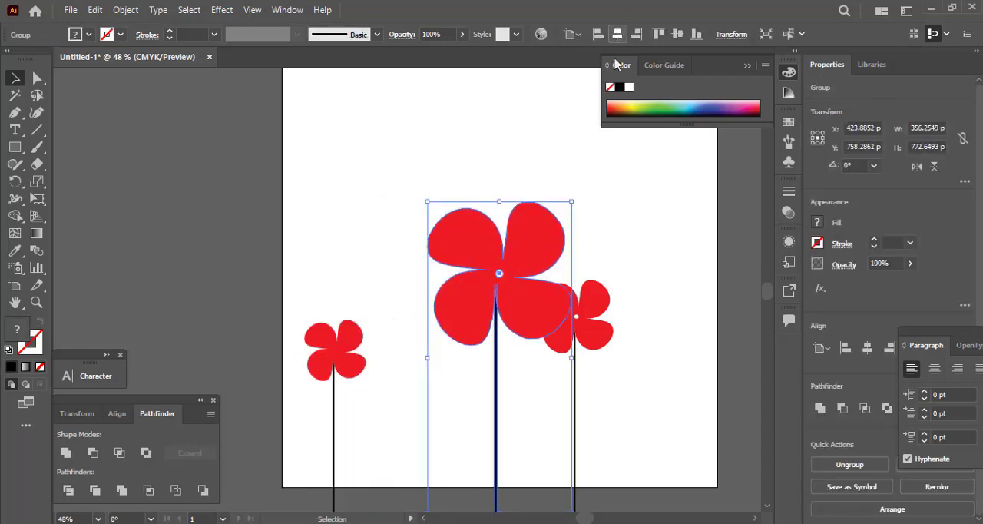
pyautogui.keyDown('ctrl'); pyautogui.click(578, 361); pyautogui.keyUp('ctrl')
pyautogui.hotkey('ctrl', 'g')
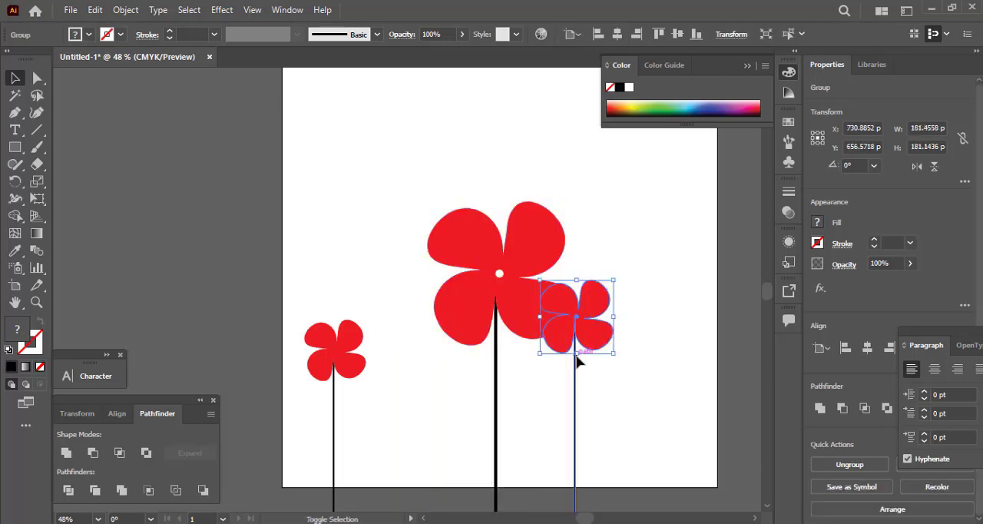
pyautogui.click(660, 425)
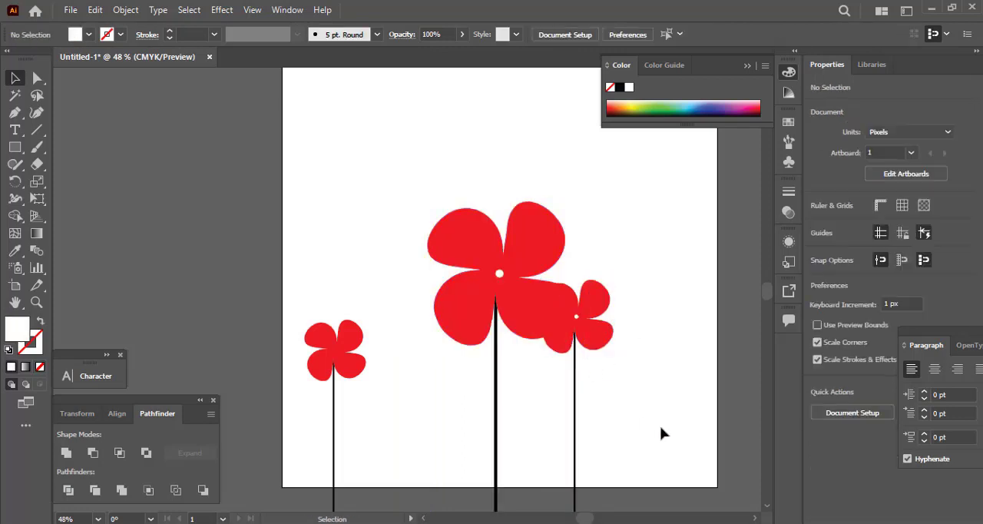
pyautogui.moveTo(591, 335); pyautogui.dragTo(654, 342)
pyautogui.hotkey('ctrl', 'z')
# Group the right small flower with its stem and place it clear of the large flower, scaled to about 171 by 560 px.
pyautogui.moveTo(538, 410); pyautogui.dragTo(625, 445)
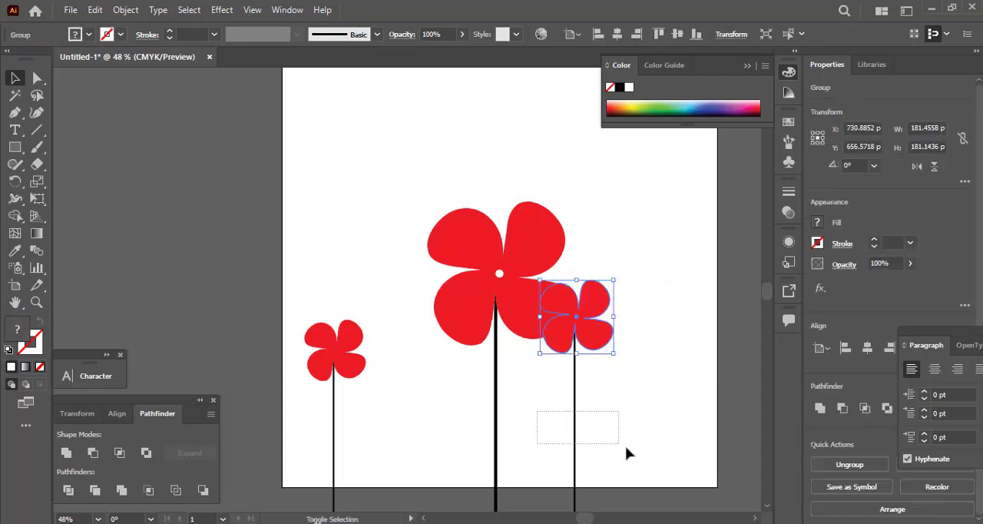
pyautogui.hotkey('ctrl', 'g')
pyautogui.moveTo(598, 345); pyautogui.dragTo(635, 318)
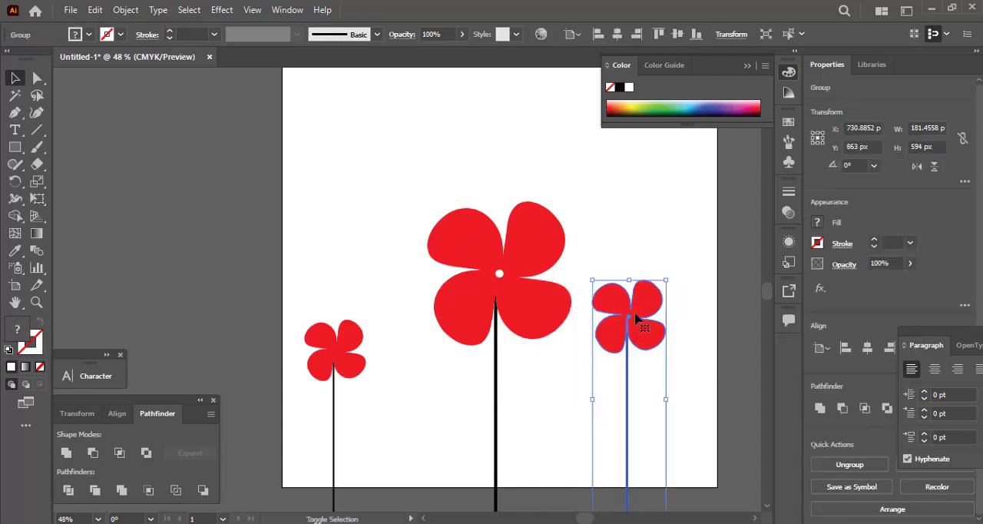
pyautogui.moveTo(631, 278); pyautogui.dragTo(631, 294)
# Group the left small flower with its stem and place it closer to the large flower, scaled to about 145 by 474 px.
pyautogui.moveTo(291, 335); pyautogui.dragTo(380, 426)
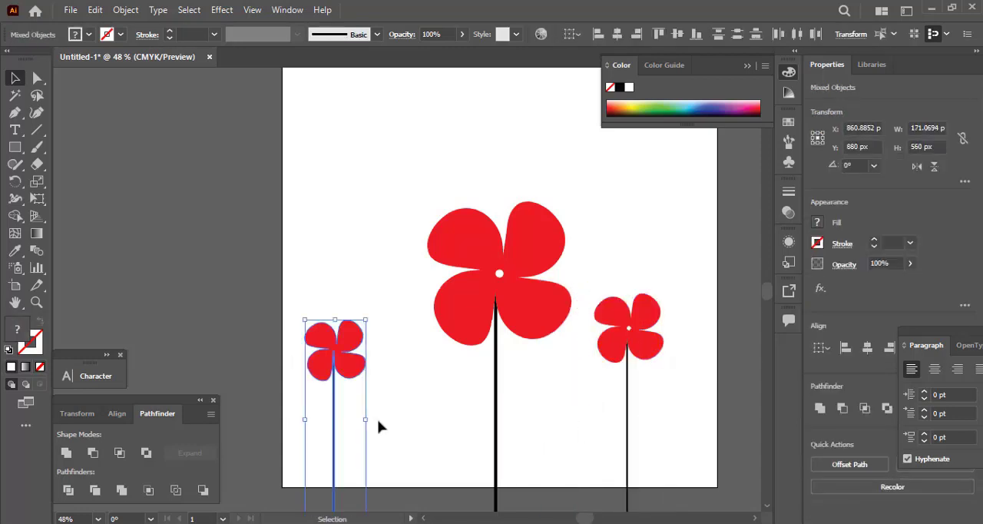
pyautogui.hotkey('ctrl', 'g')
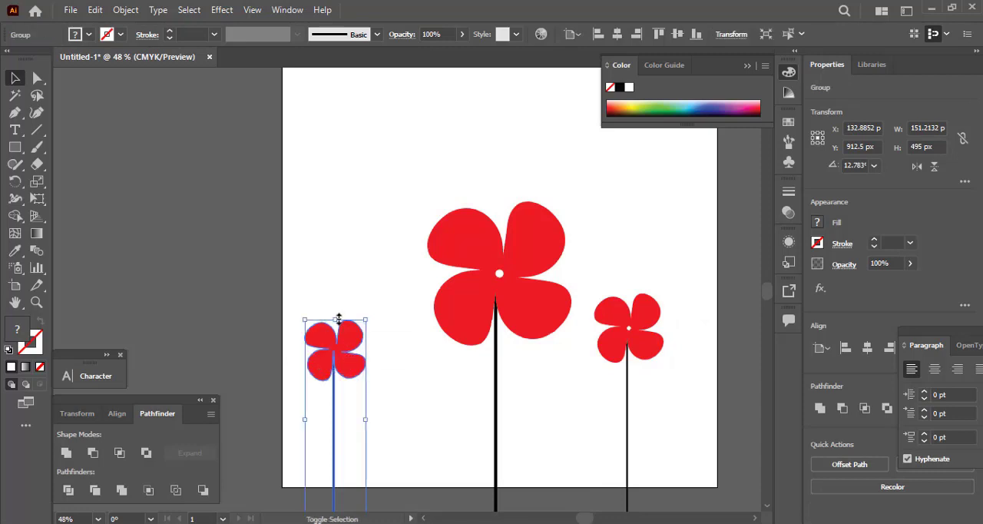
pyautogui.moveTo(338, 320); pyautogui.dragTo(339, 328)
pyautogui.click(401, 412)
pyautogui.moveTo(347, 387); pyautogui.dragTo(385, 390)
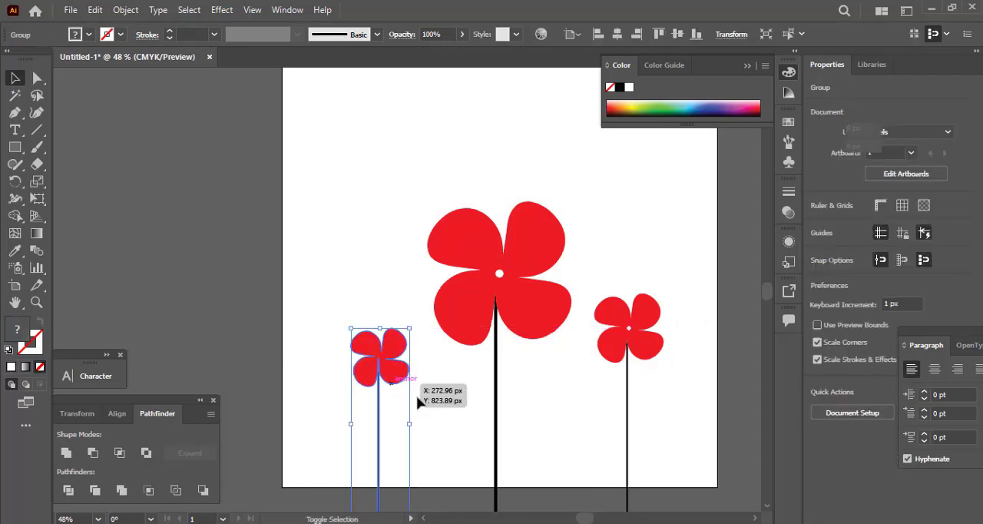
pyautogui.click(451, 403)
pyautogui.moveTo(451, 403); pyautogui.dragTo(396, 396)
pyautogui.click(458, 286)
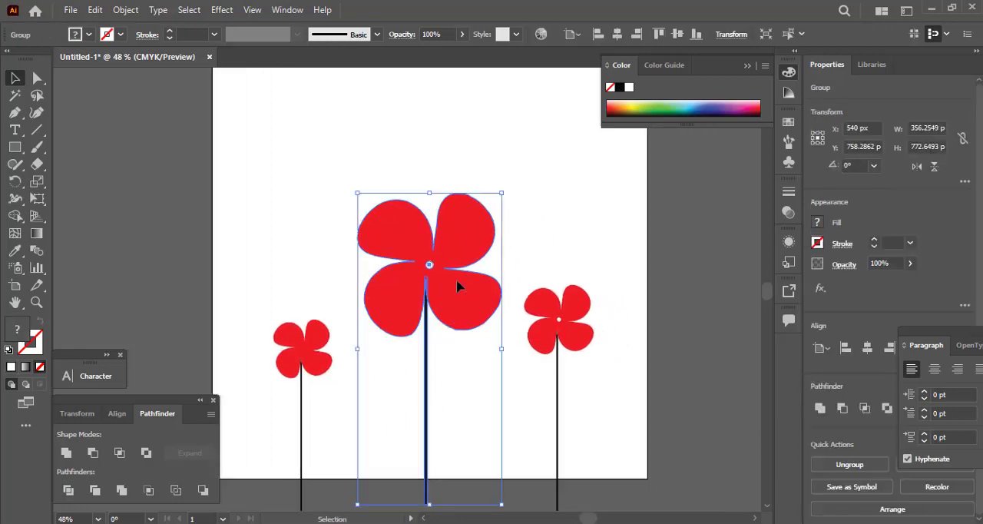
pyautogui.click(561, 336)
pyautogui.click(293, 338)
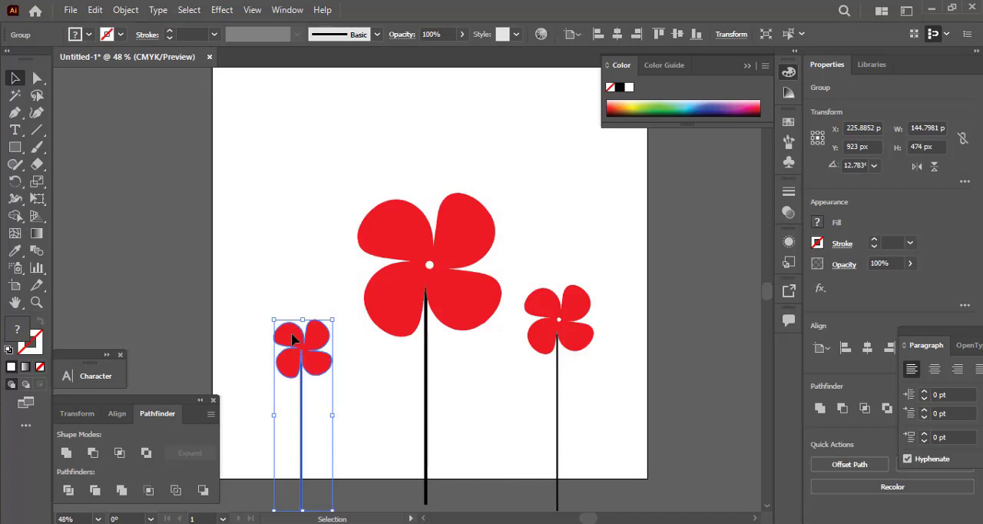
pyautogui.click(516, 328)
pyautogui.click(527, 340)
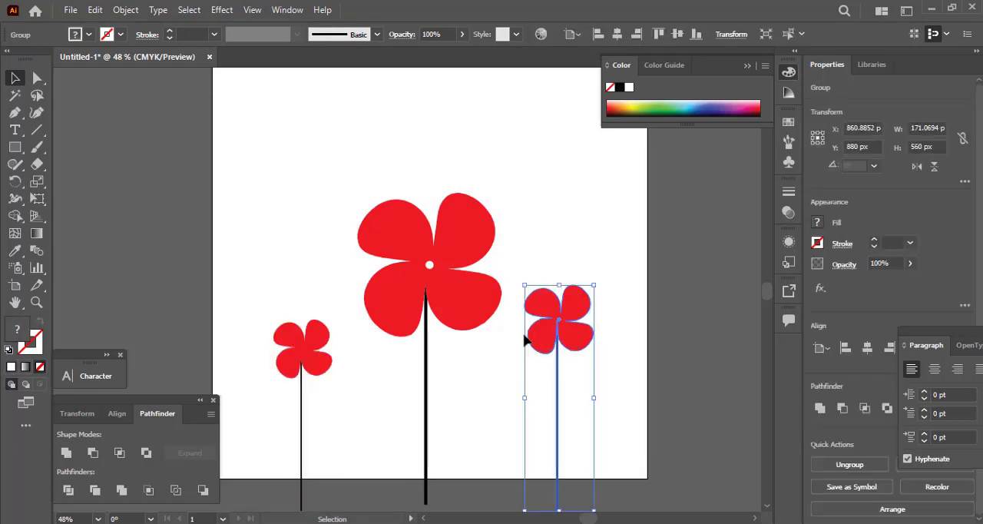
pyautogui.click(500, 394)
# Ungroup the right small flower from its stem and select only its flower head.
pyautogui.click(535, 331)
pyautogui.rightClick(535, 332)
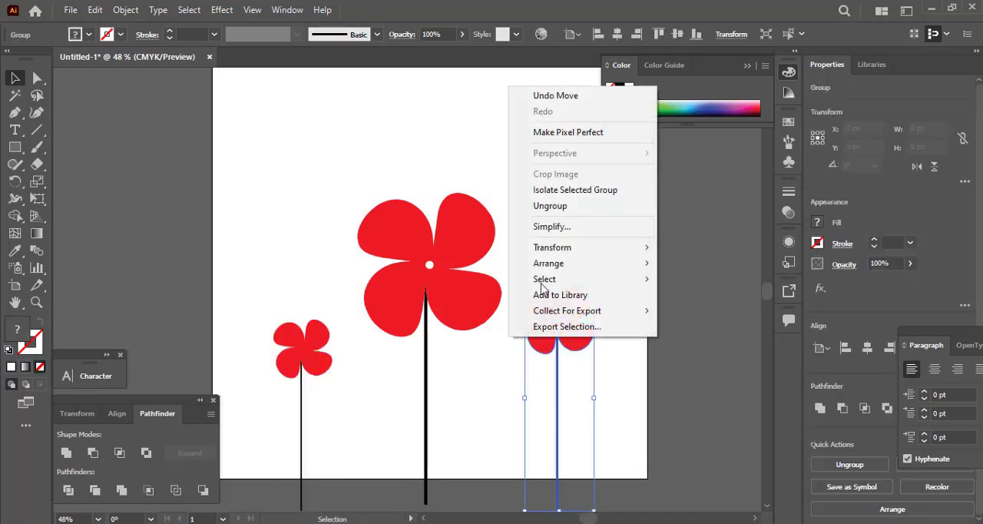
pyautogui.click(563, 206)
pyautogui.click(443, 406)
pyautogui.click(565, 343)
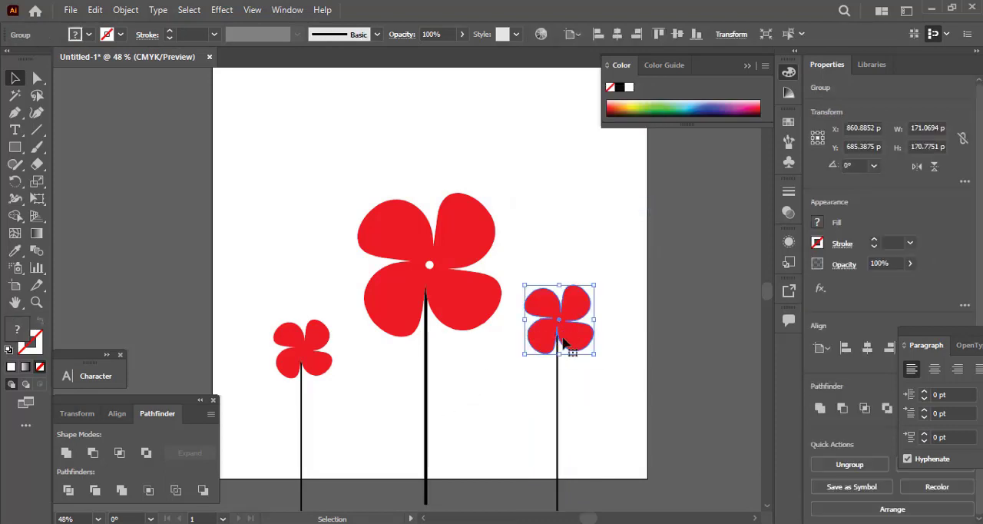